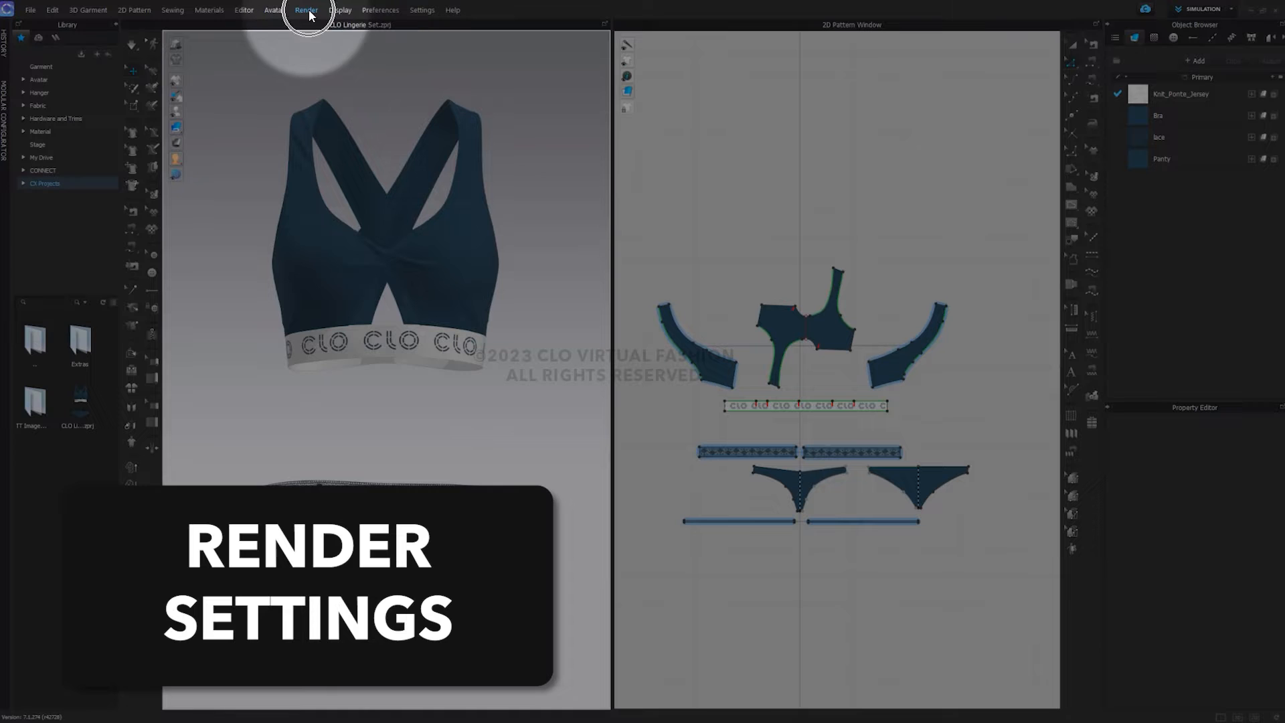
Step: Open the Render window and start rendering the lingerie set
click(308, 11)
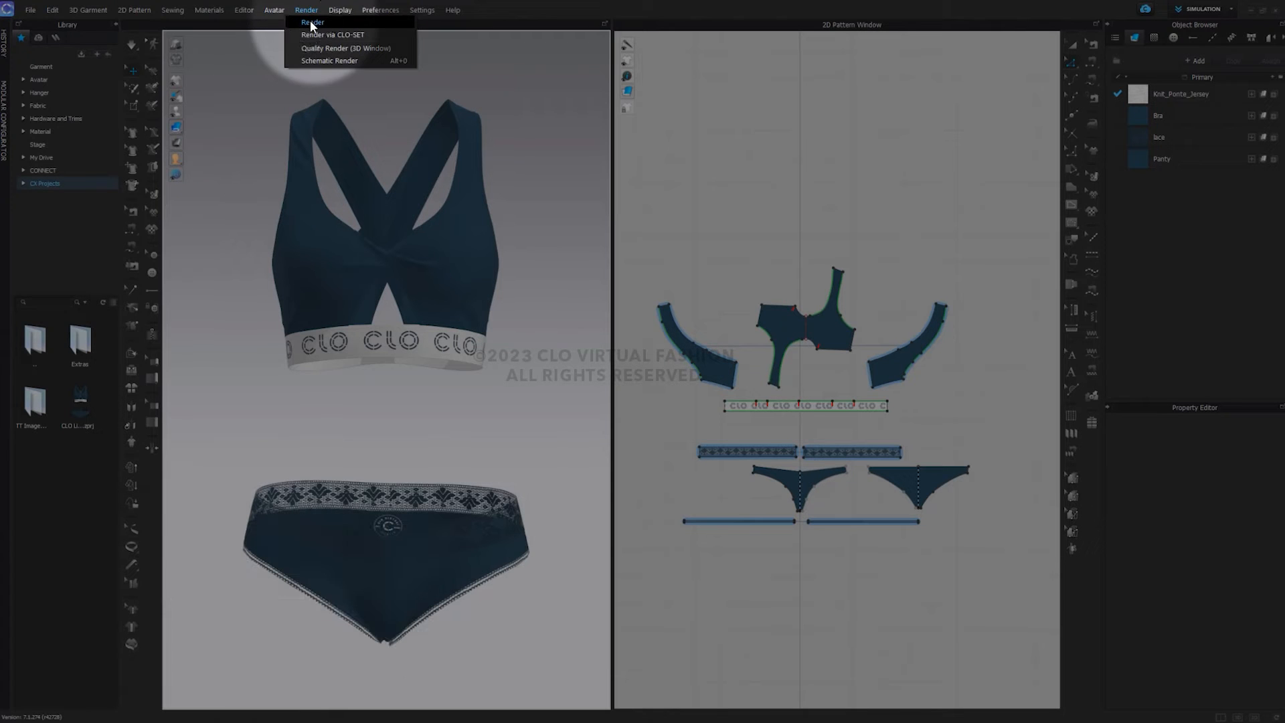
click(312, 23)
click(866, 399)
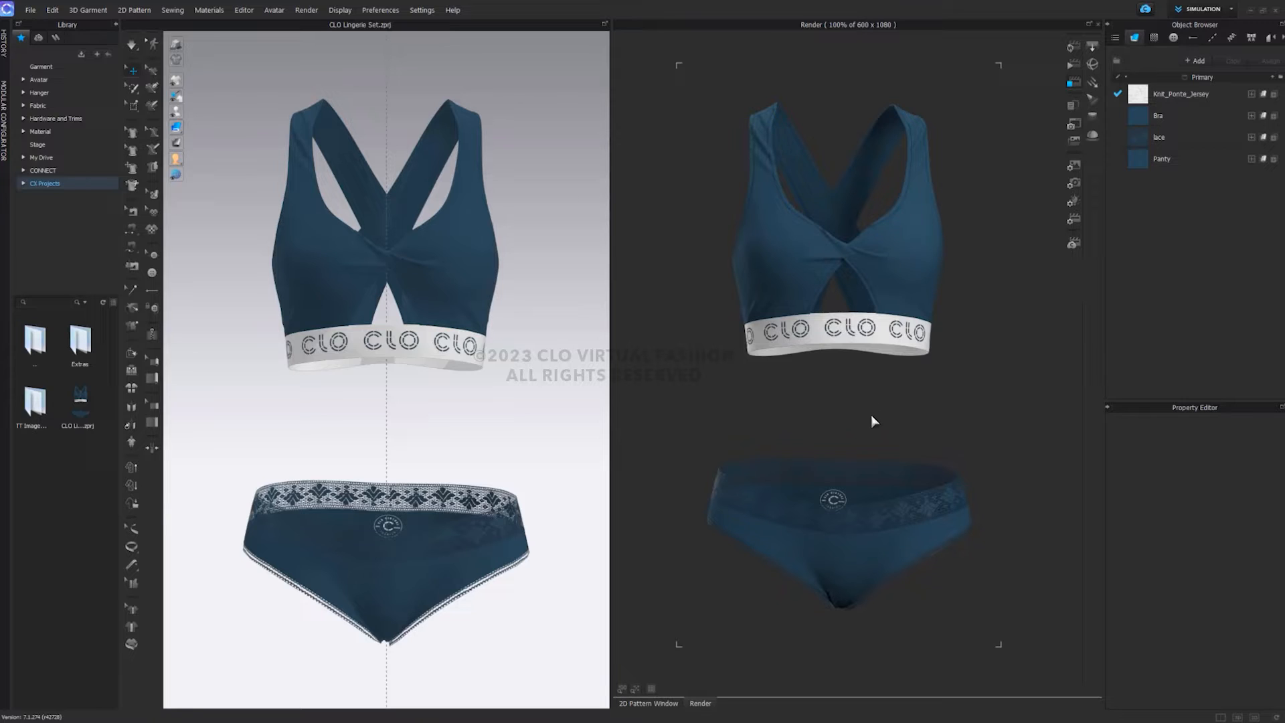
click(1074, 47)
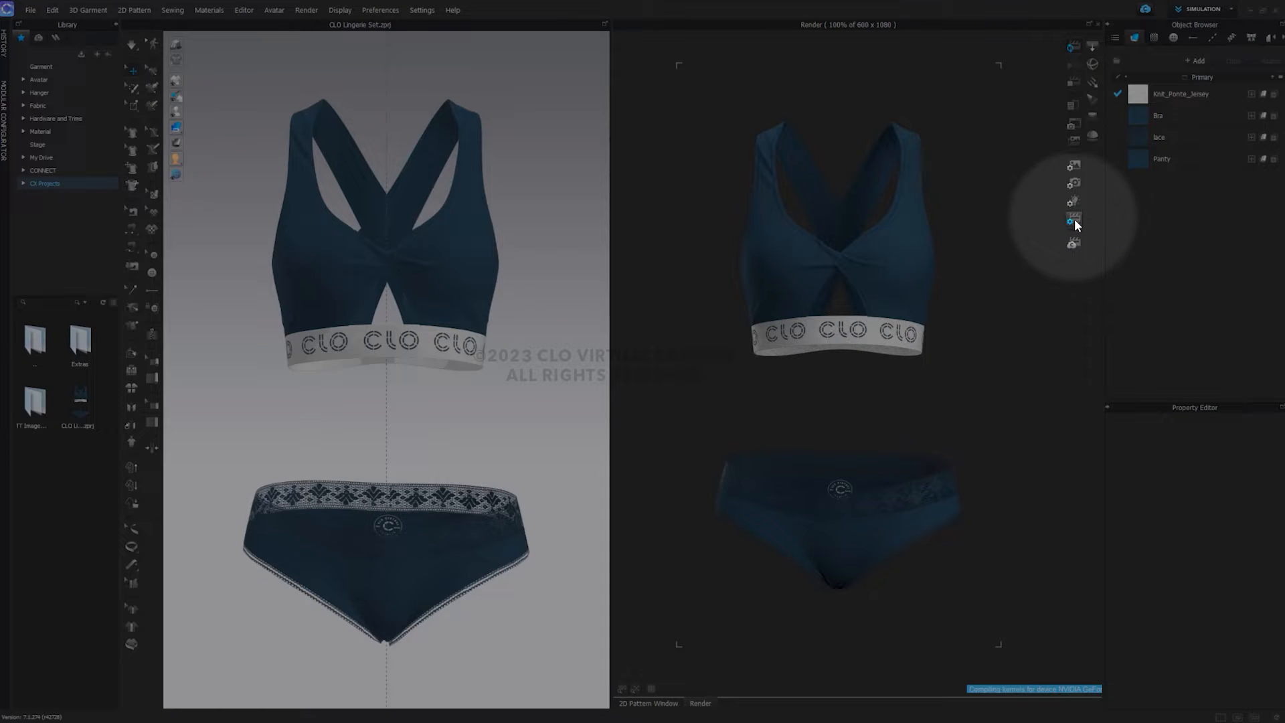
Step: Set the render quality to High for light and Very High for material in the render properties
click(1074, 219)
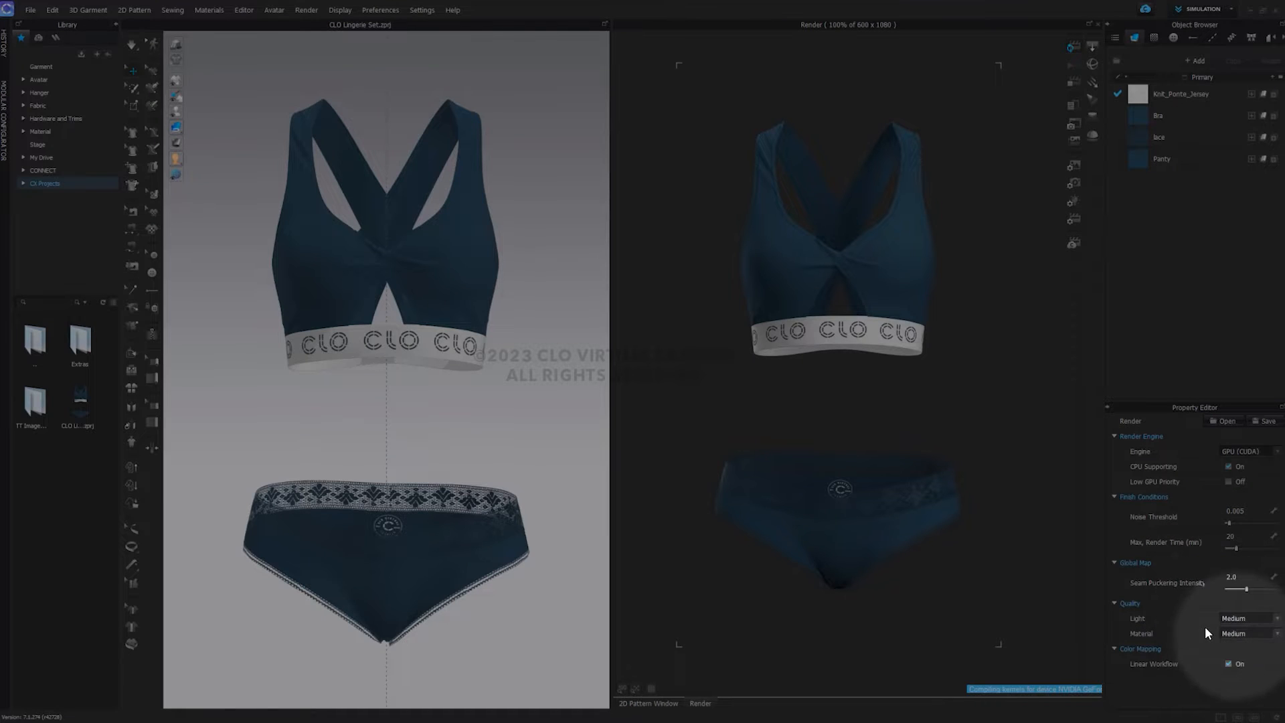
click(1277, 619)
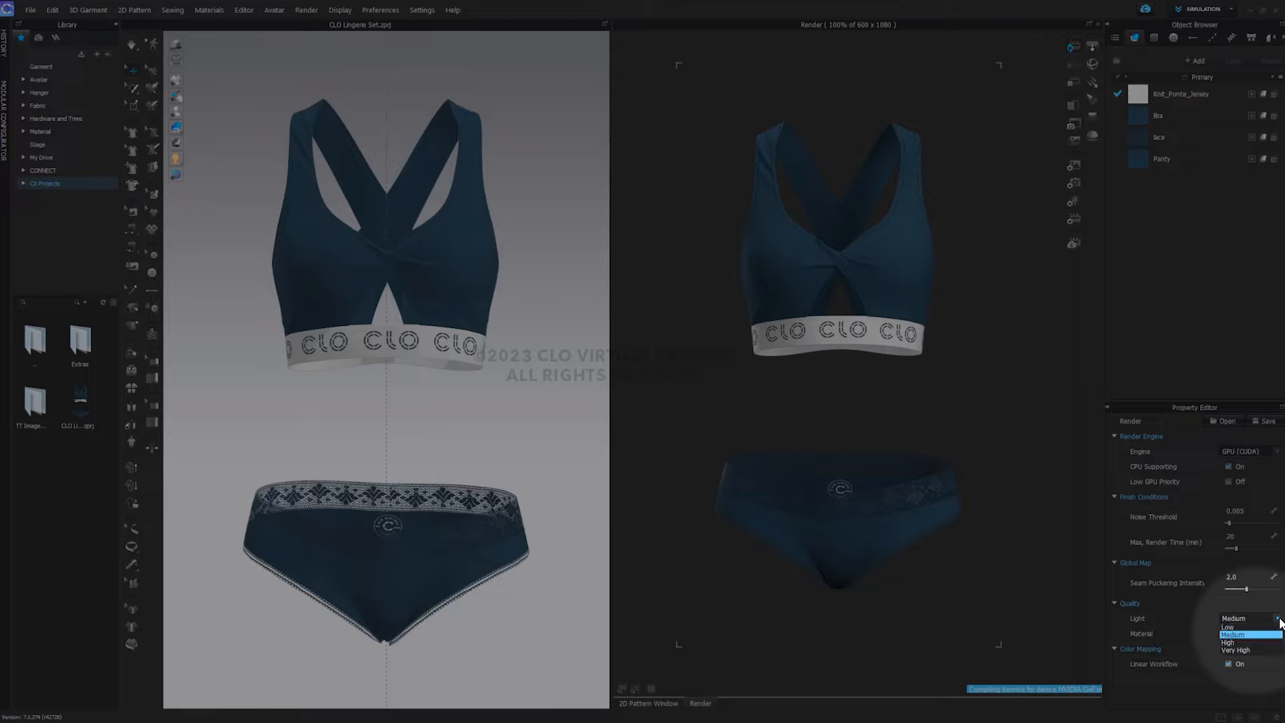
click(1238, 643)
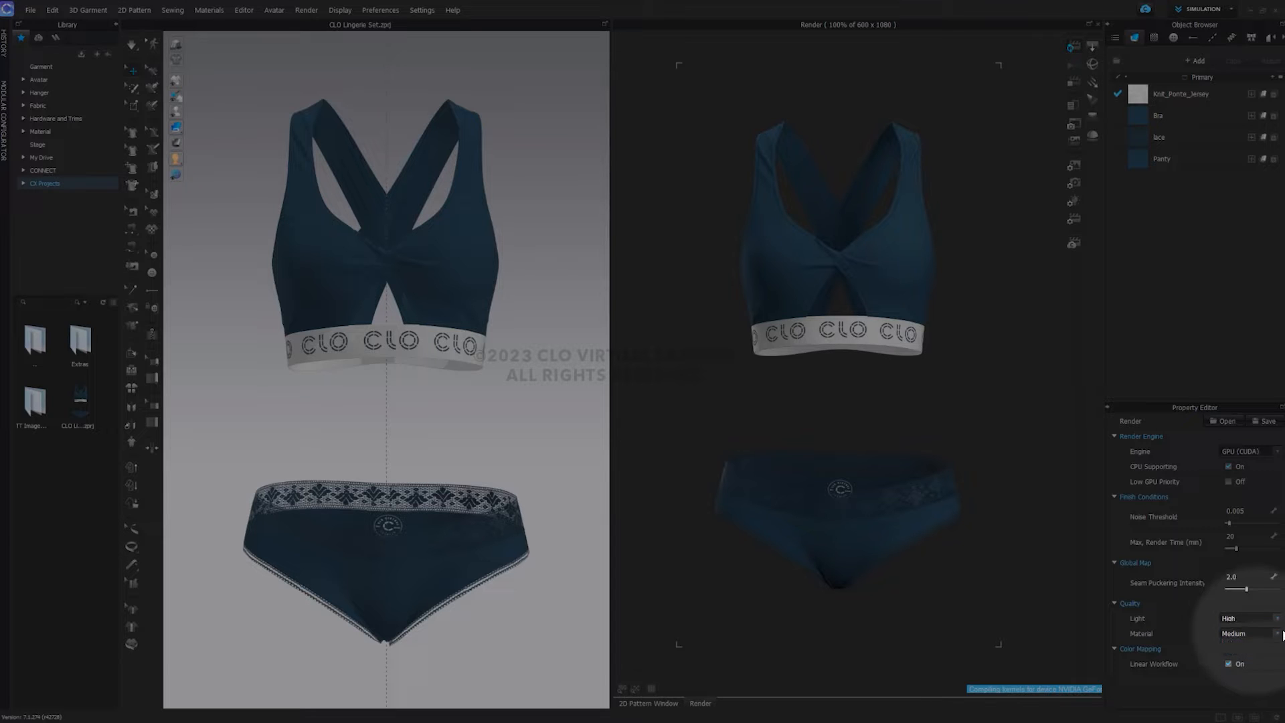
click(1277, 634)
click(1236, 665)
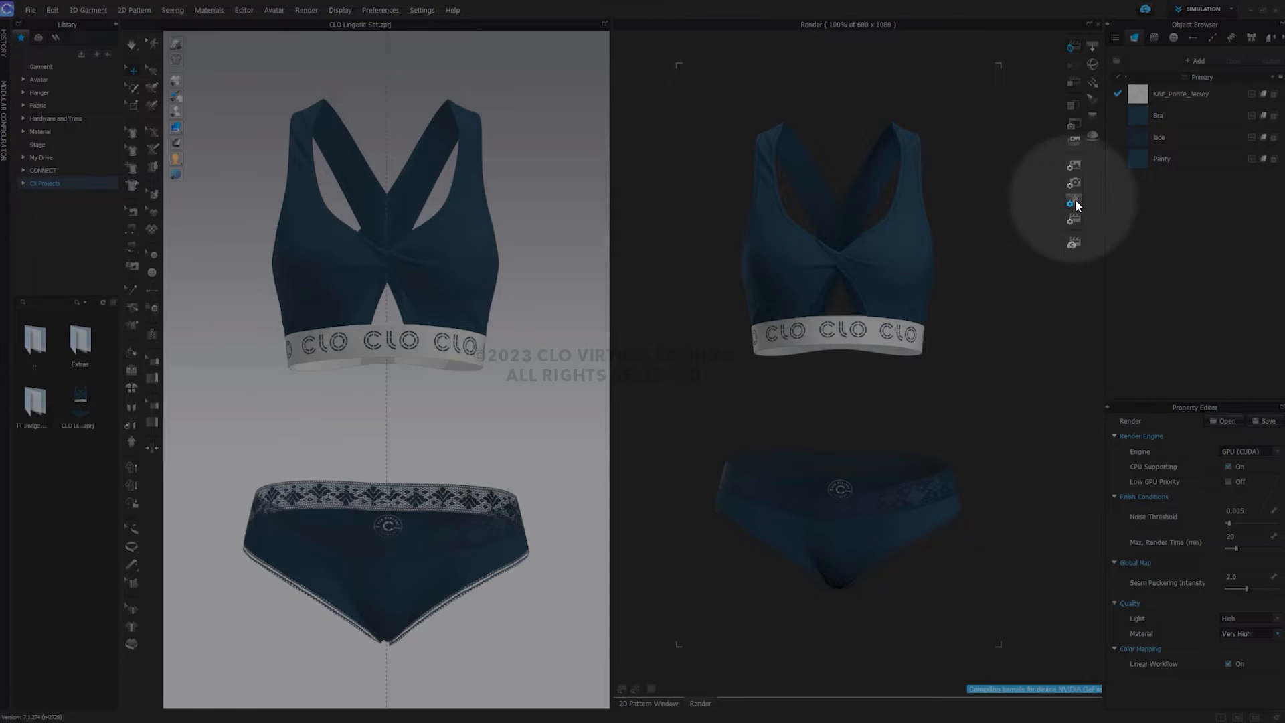
Step: Review the available light presets and the camera properties of the render
click(1075, 199)
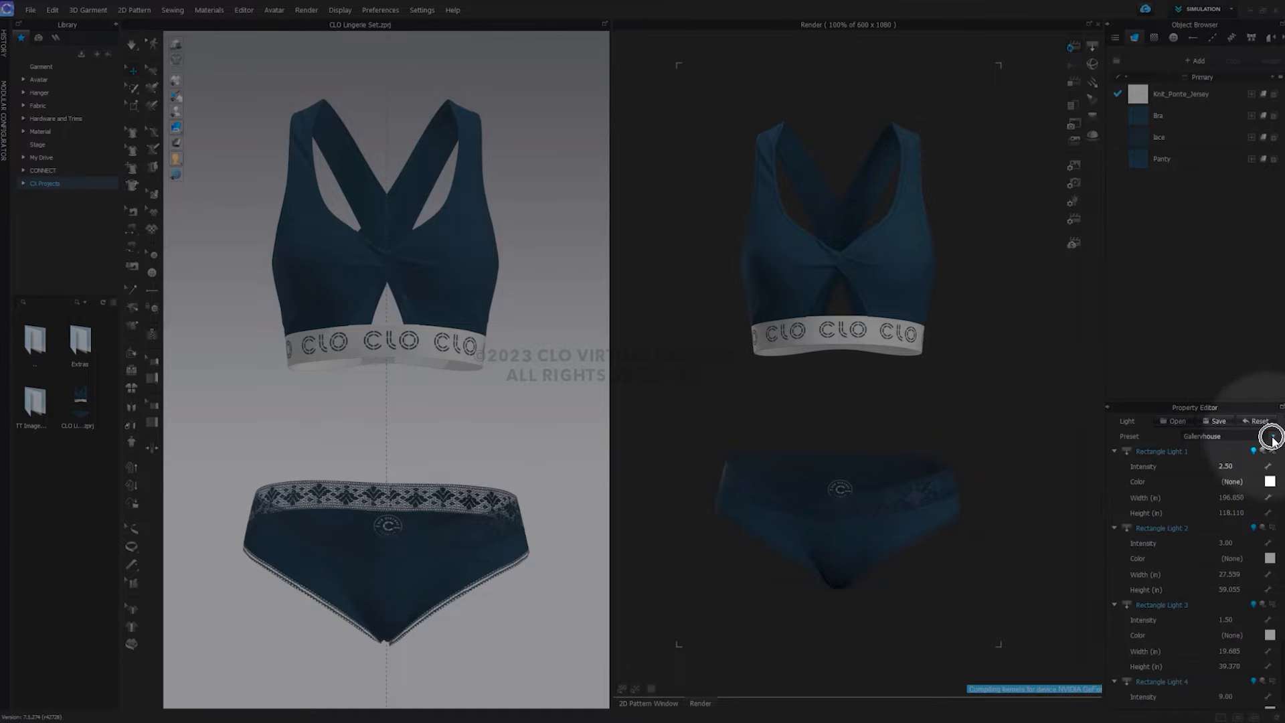
click(1273, 438)
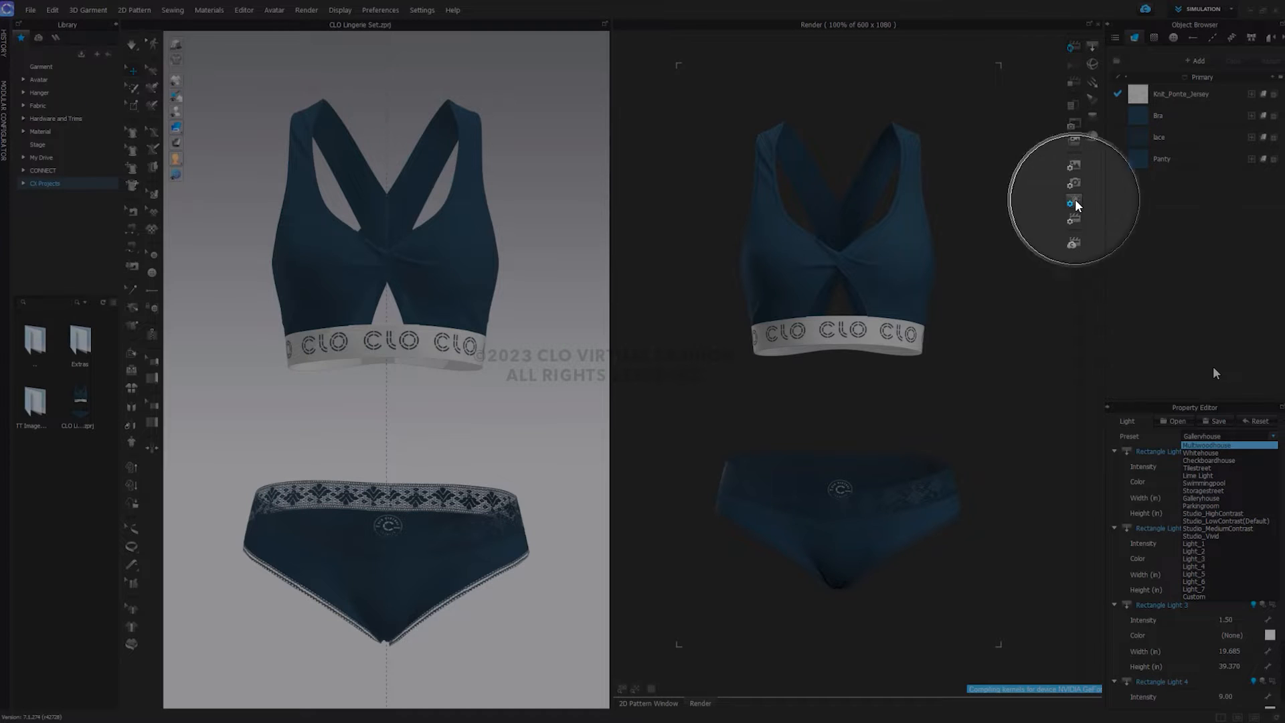
click(1214, 368)
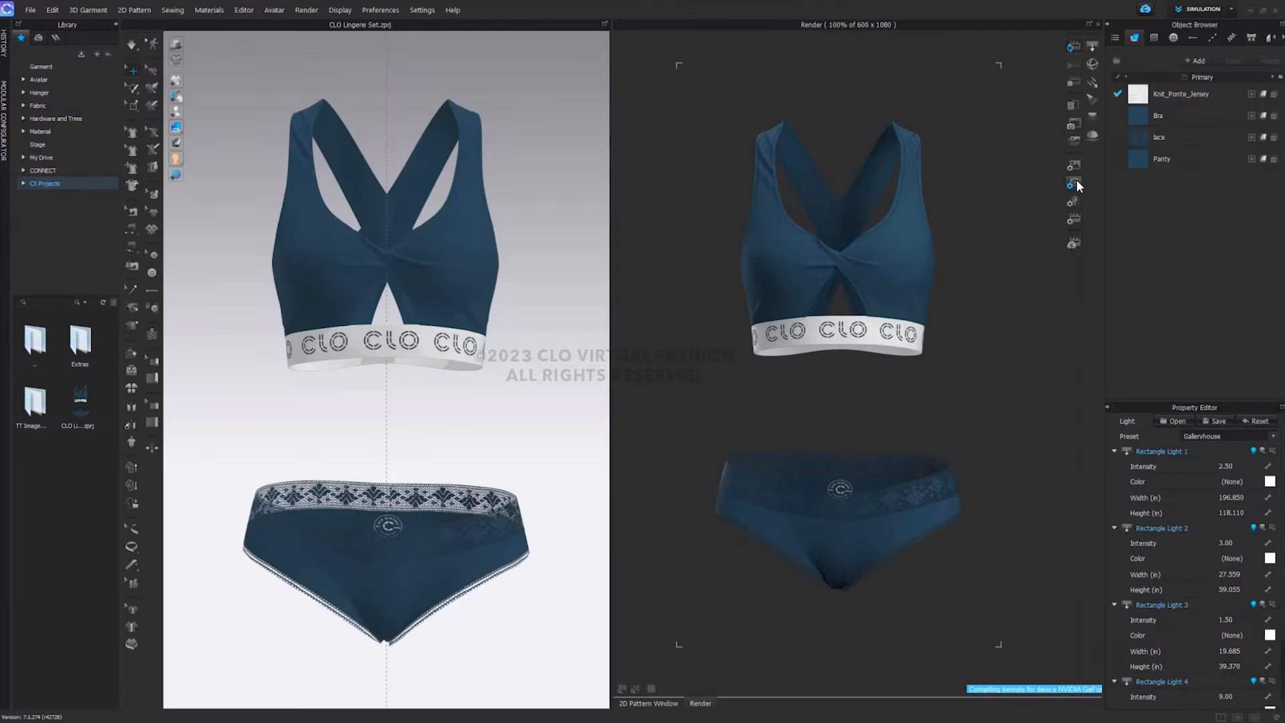
click(1075, 184)
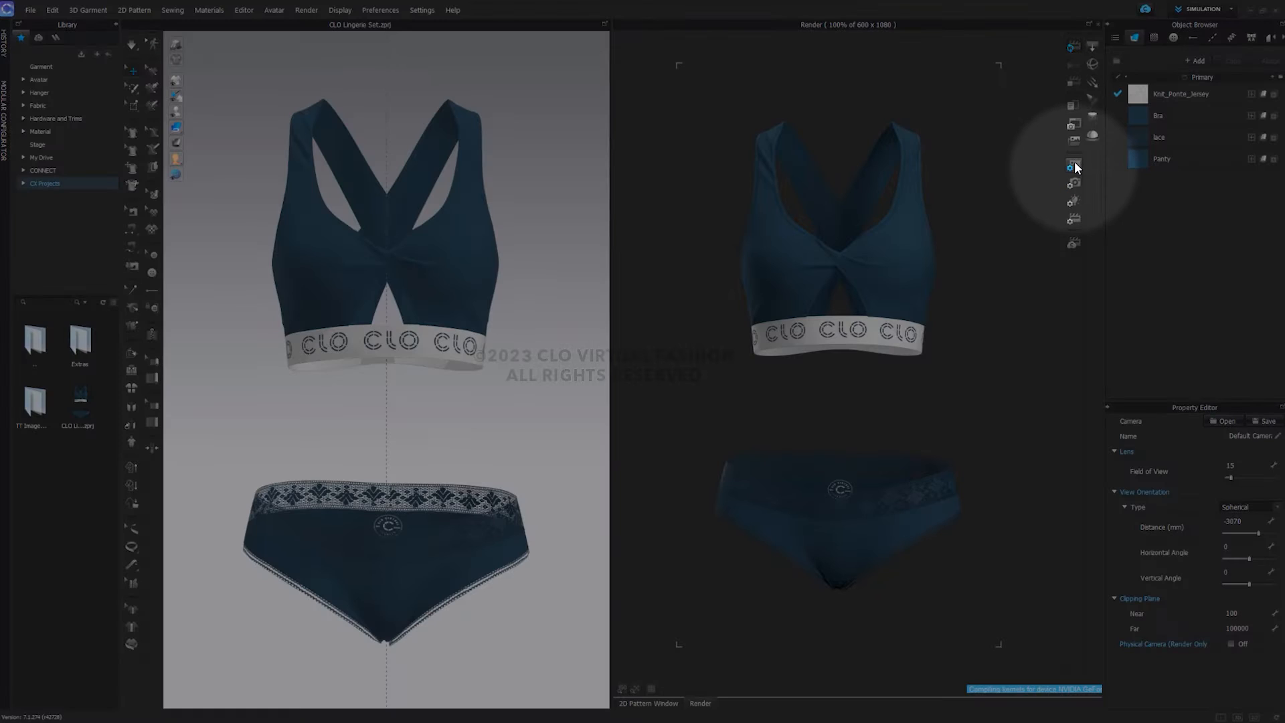
Step: Choose Turntable Images as the output type in the image/video properties and keep the colorway at Current
click(1075, 166)
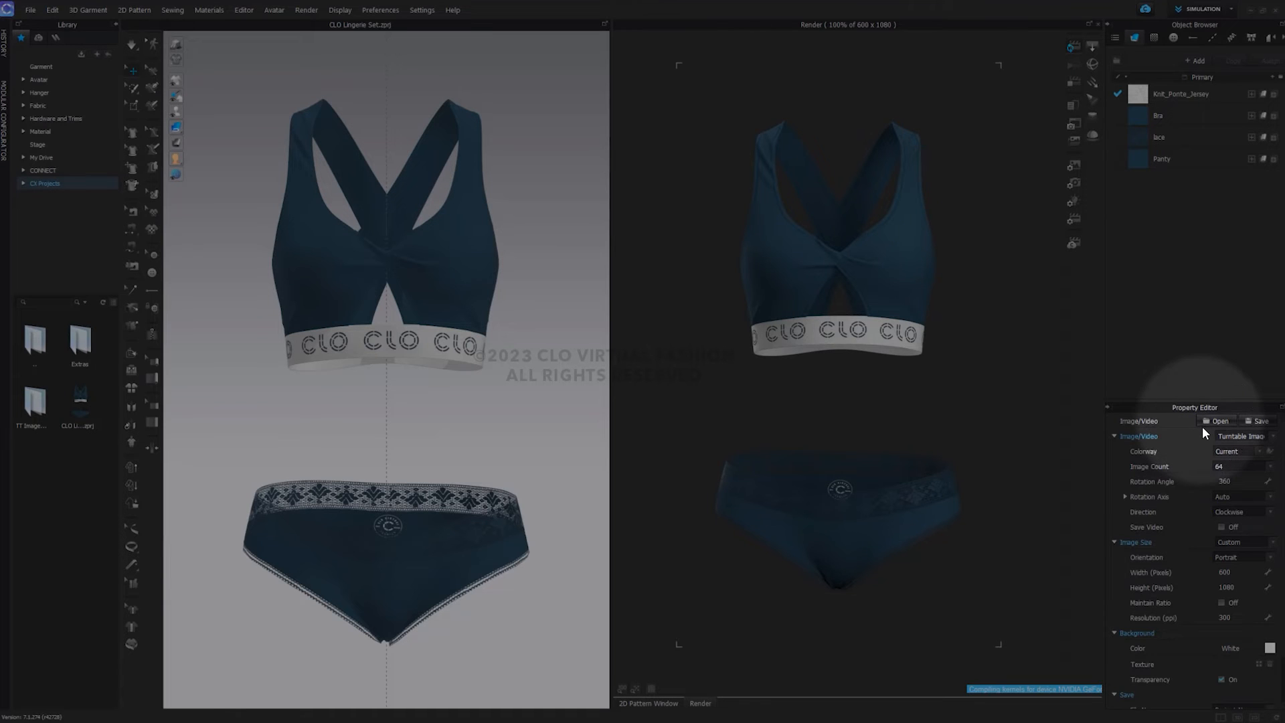
click(1272, 436)
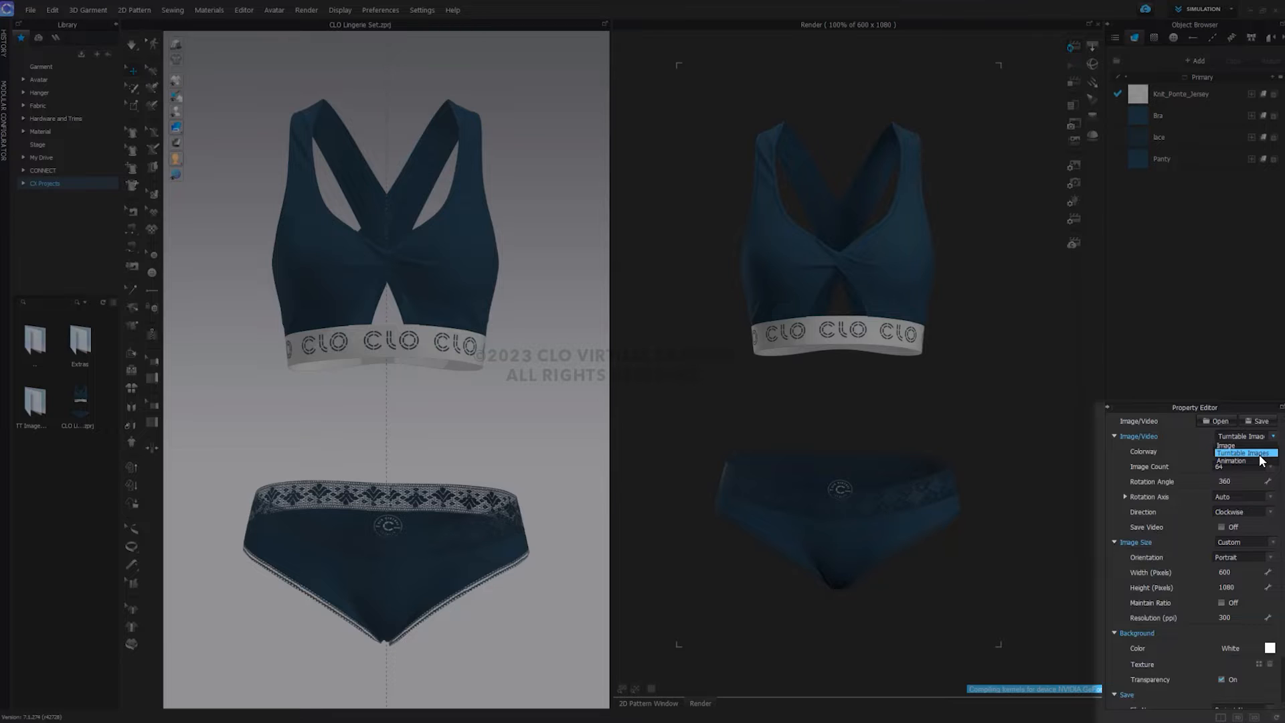
click(1260, 454)
click(1259, 453)
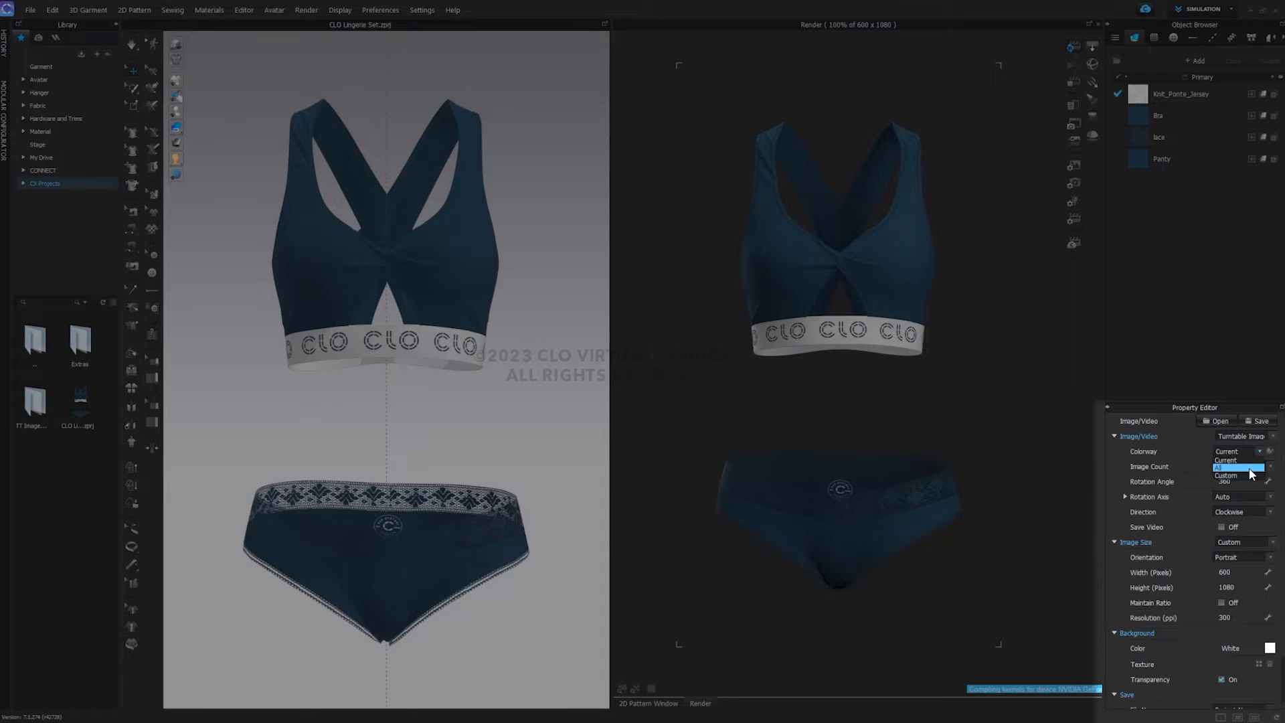
click(1213, 353)
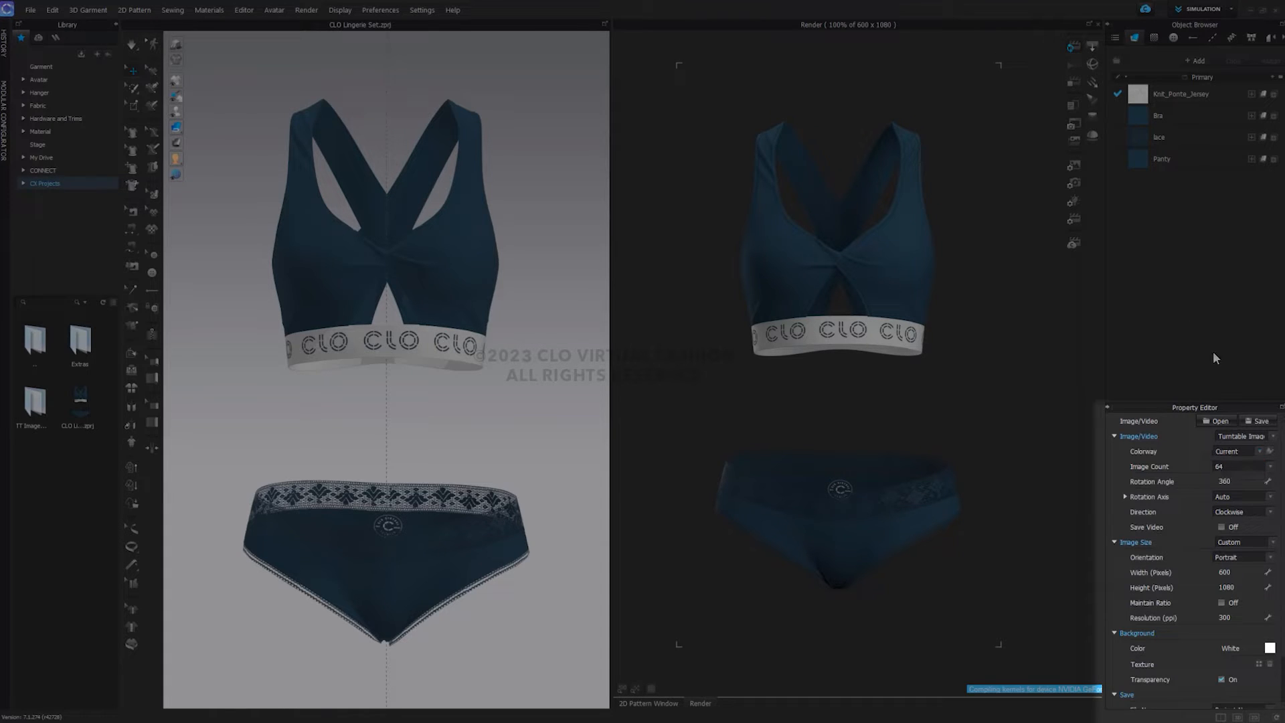
Step: Review the choices for the turntable's image count, rotation direction and image size
click(1271, 466)
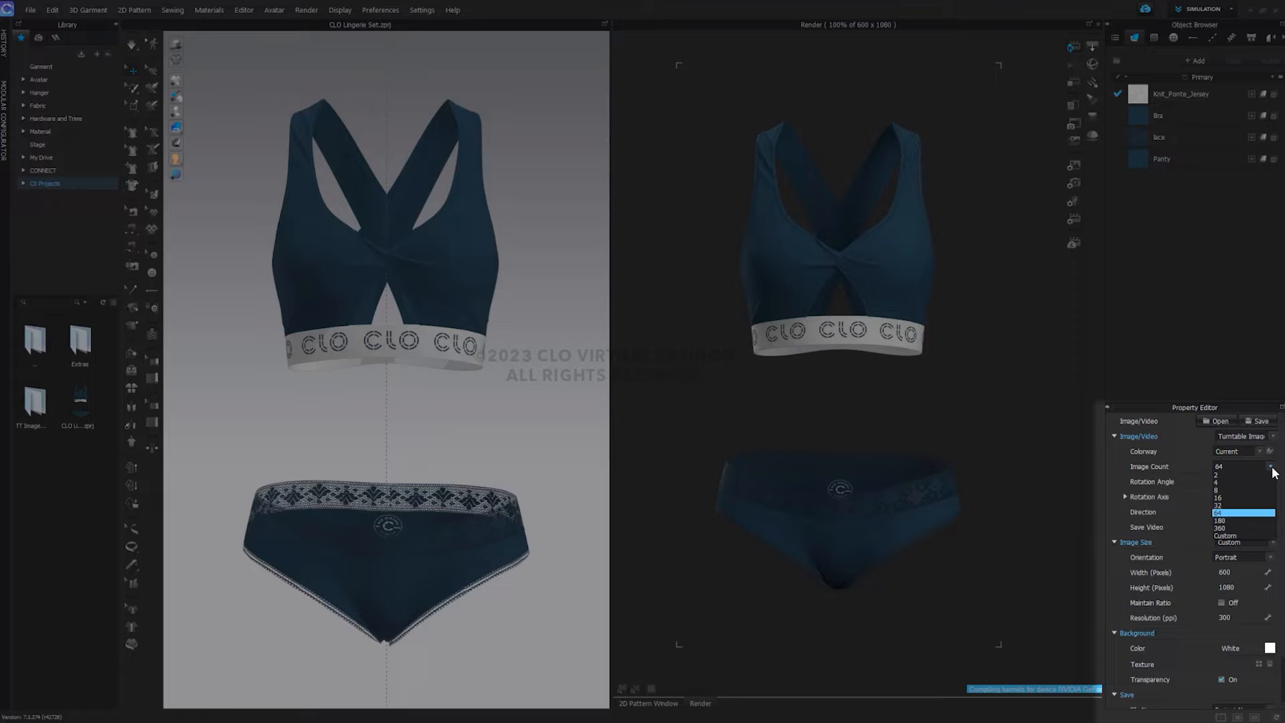
click(1238, 375)
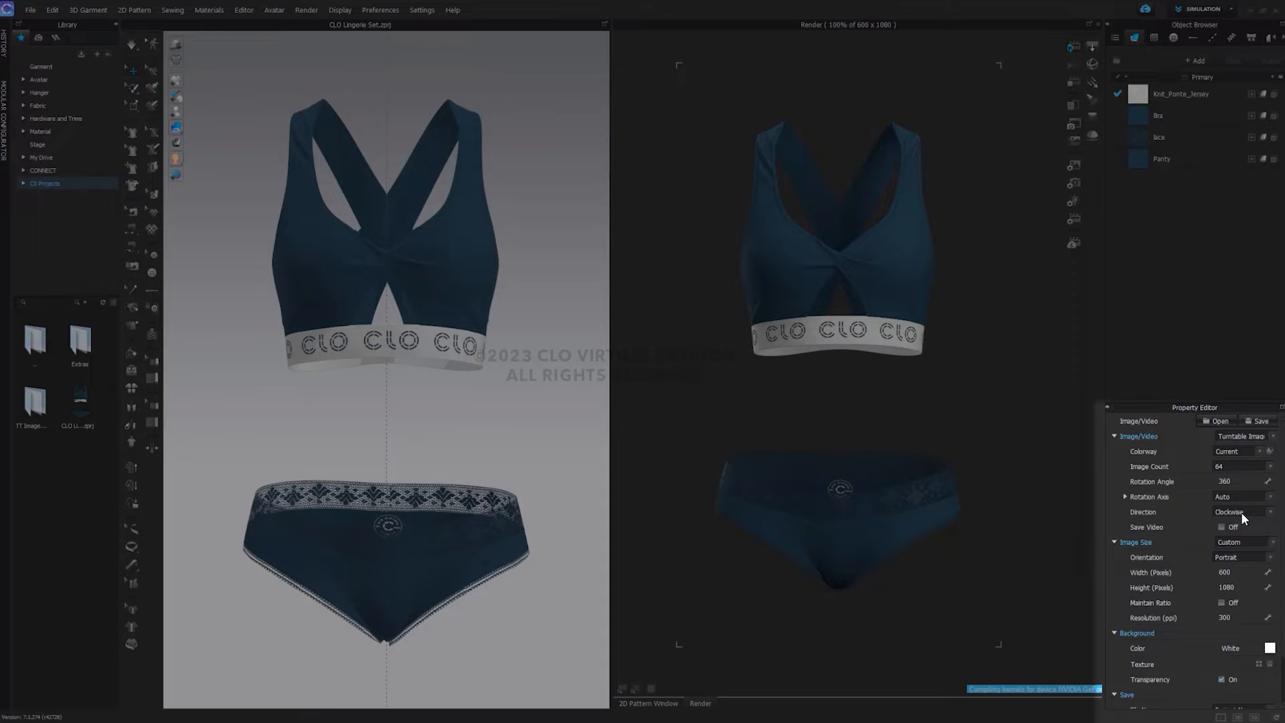
click(1270, 512)
click(1272, 512)
click(1273, 543)
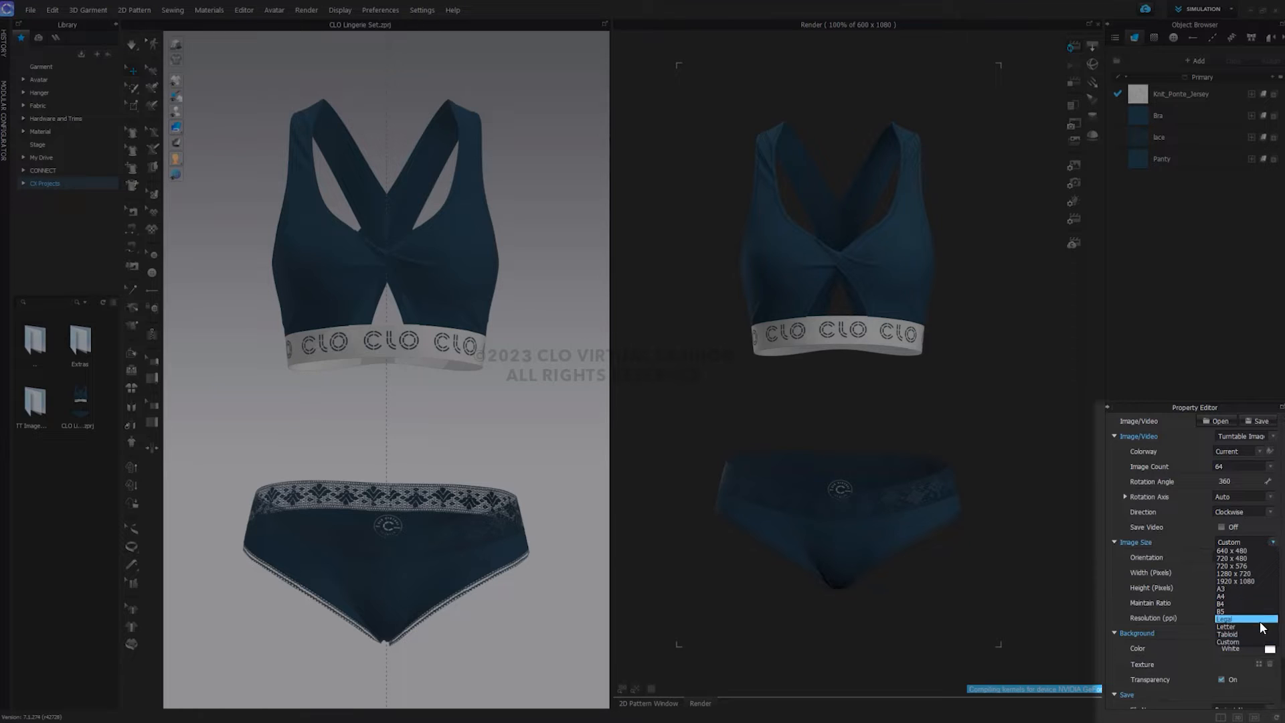
click(1113, 561)
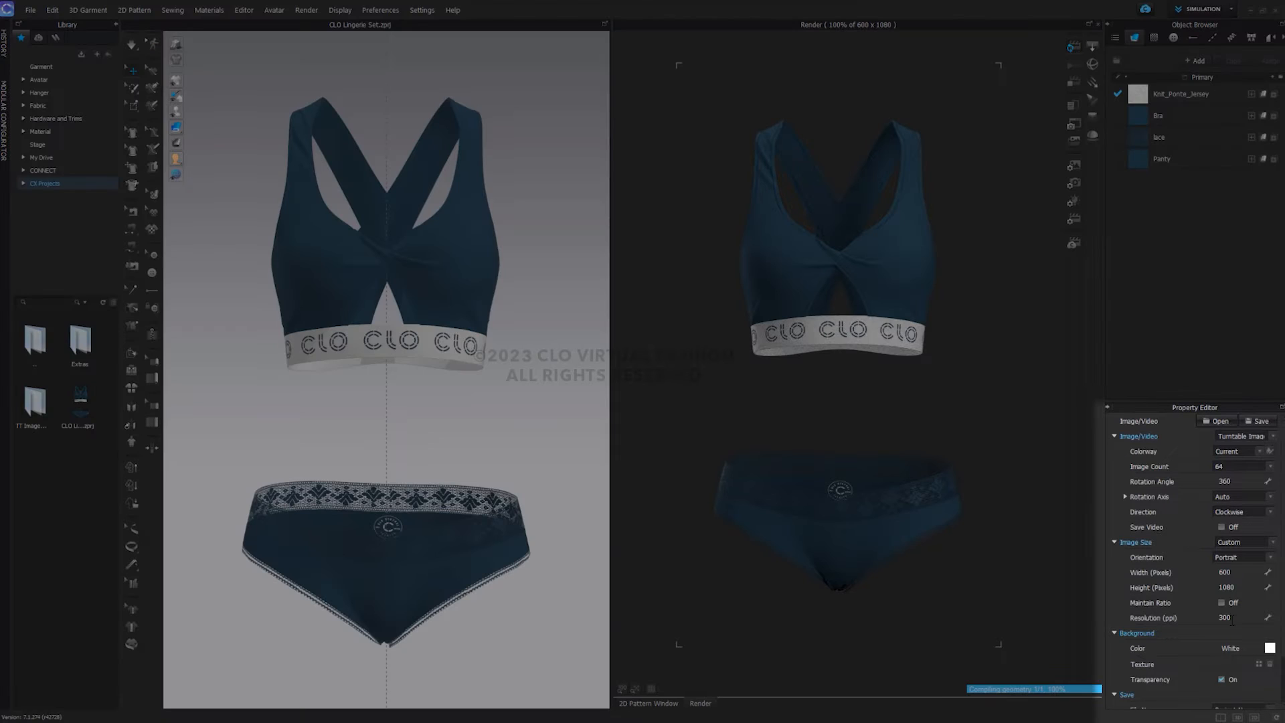
Step: Review the resolution, background transparency, Save Video and file saving settings of the turntable output
click(1231, 619)
scroll(1232, 620, down, 1)
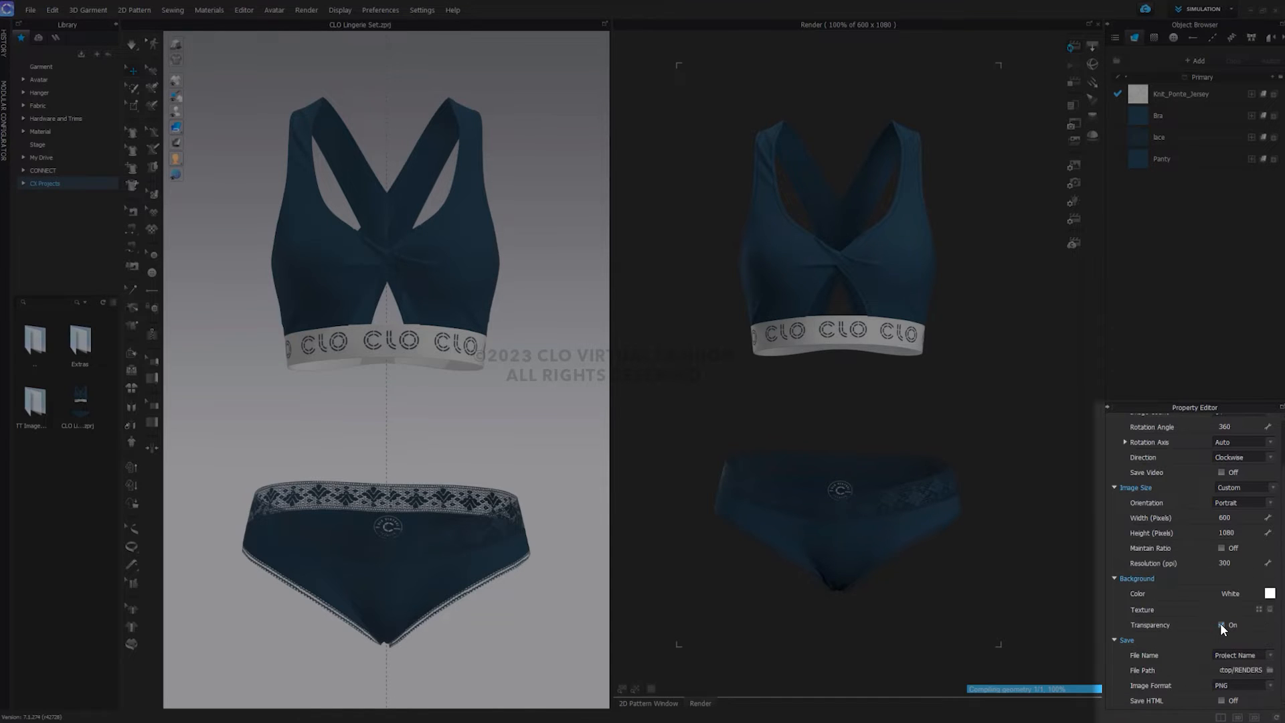
click(1222, 471)
click(1225, 671)
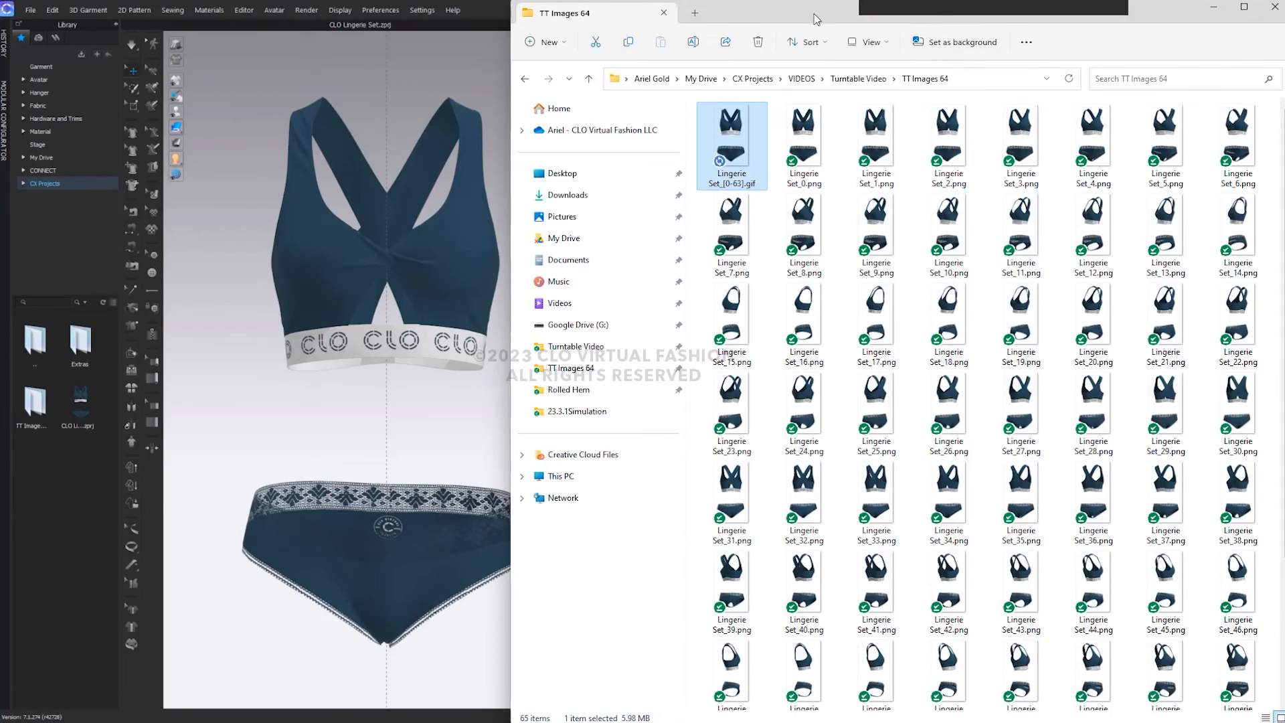
Step: Look through the rendered turntable PNG files in the TT Images 64 folder in File Explorer
drag(815, 19, 540, 29)
click(522, 166)
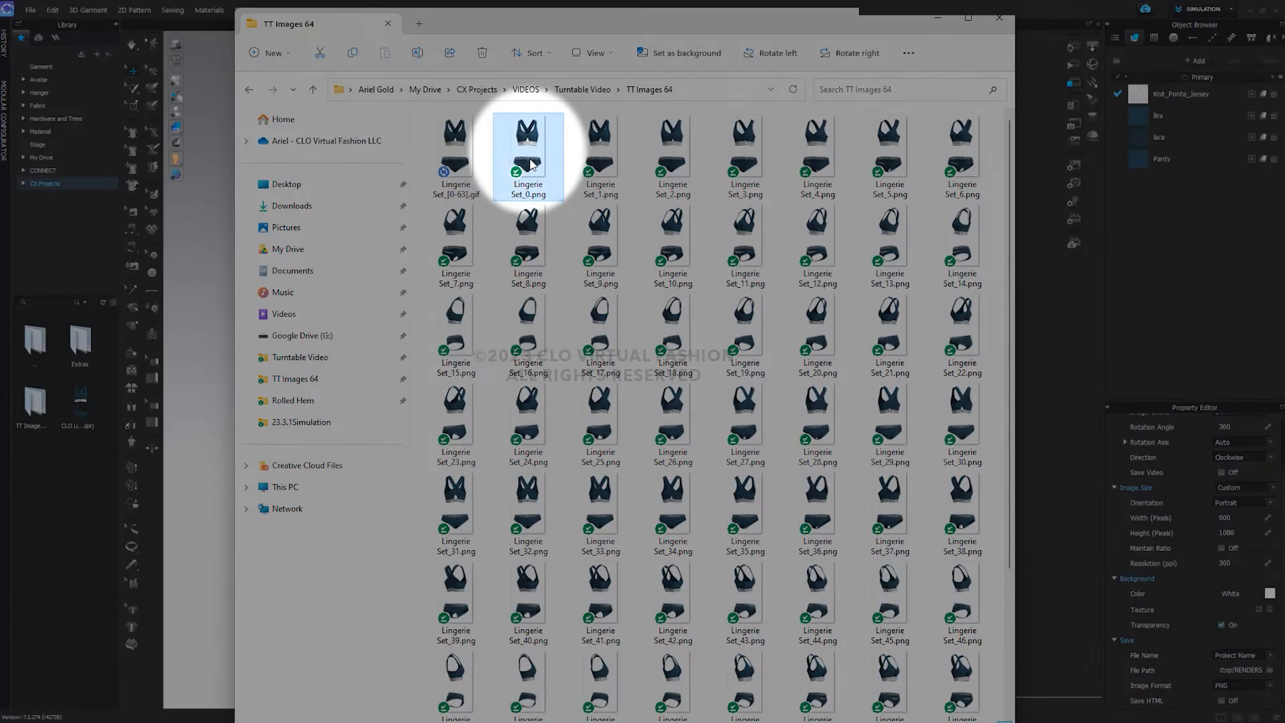
scroll(671, 708, down, 3)
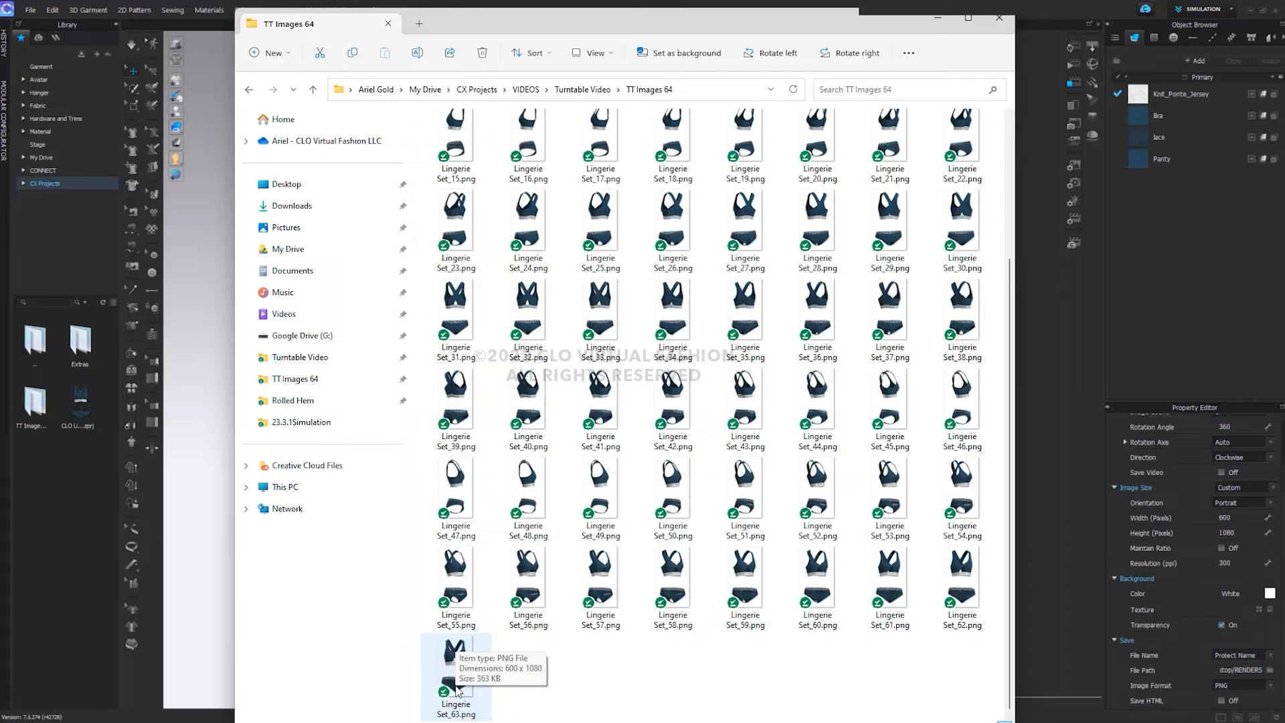
scroll(673, 587, up, 3)
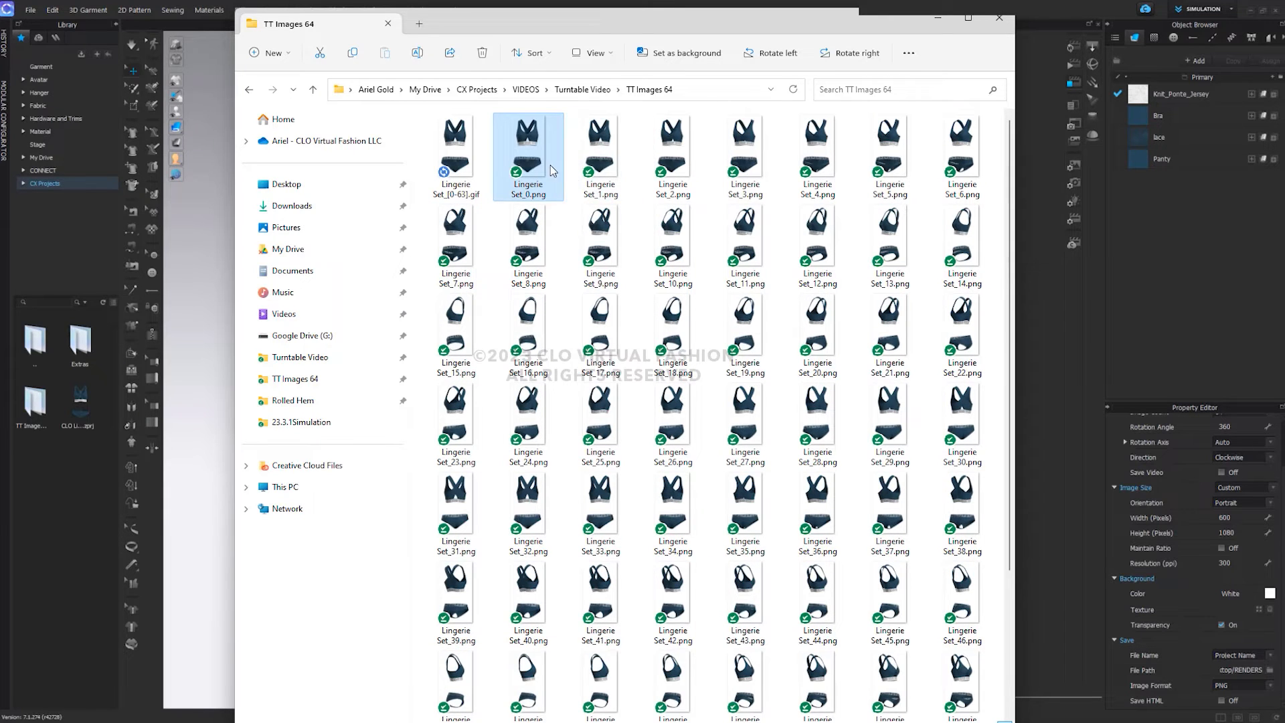
ctrl+click(582, 195)
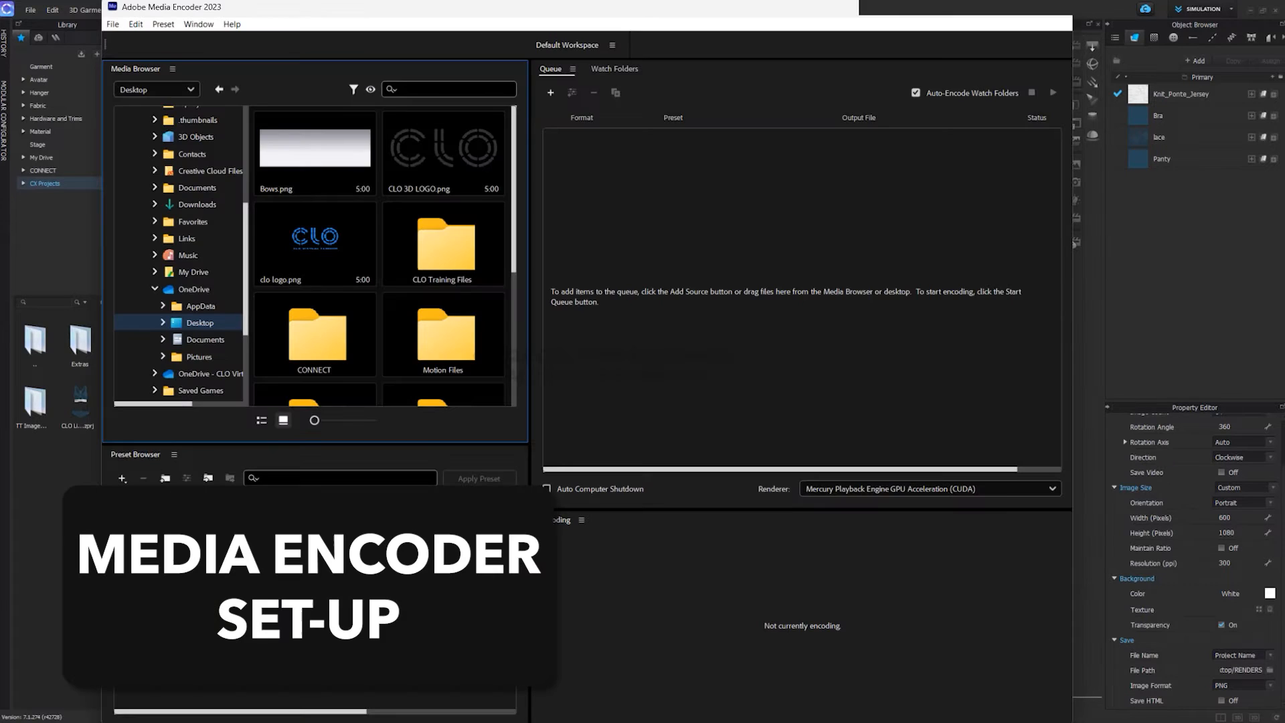
Step: In Adobe Media Encoder, add the image sequence starting with Lingerie Set_0.png from the TT Images 64 folder to the queue
click(610, 271)
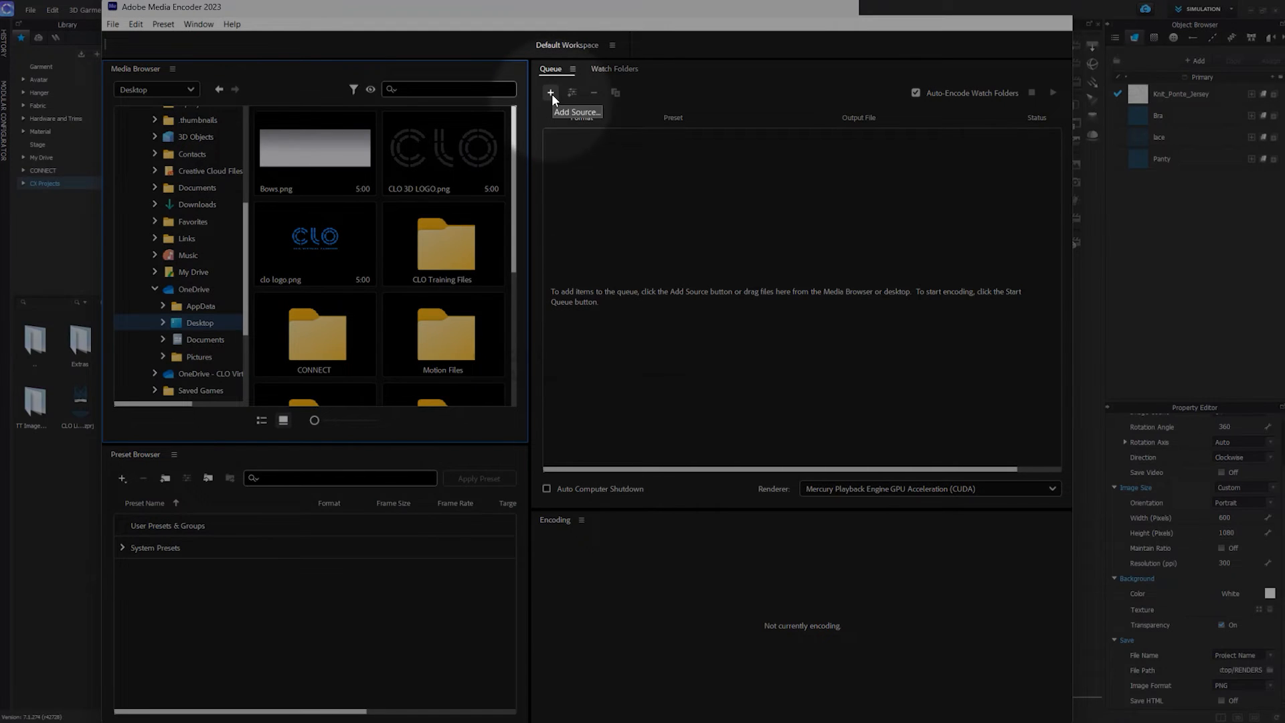
click(551, 93)
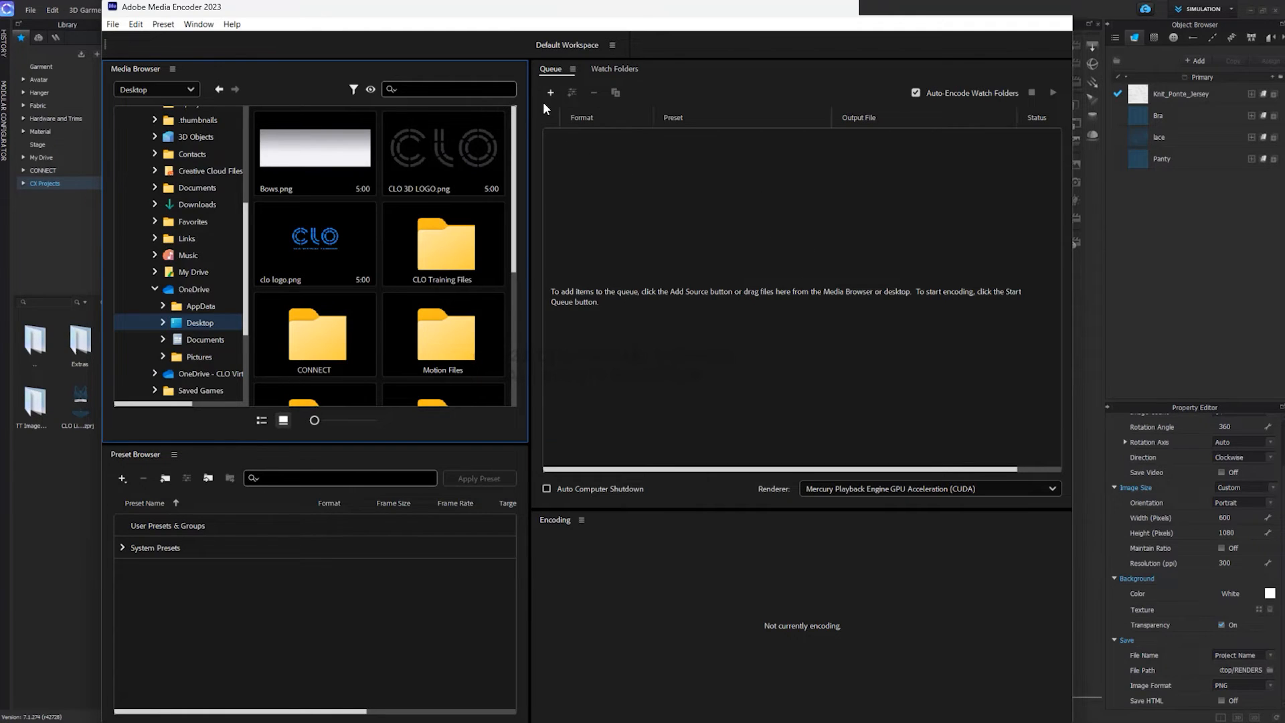
click(550, 94)
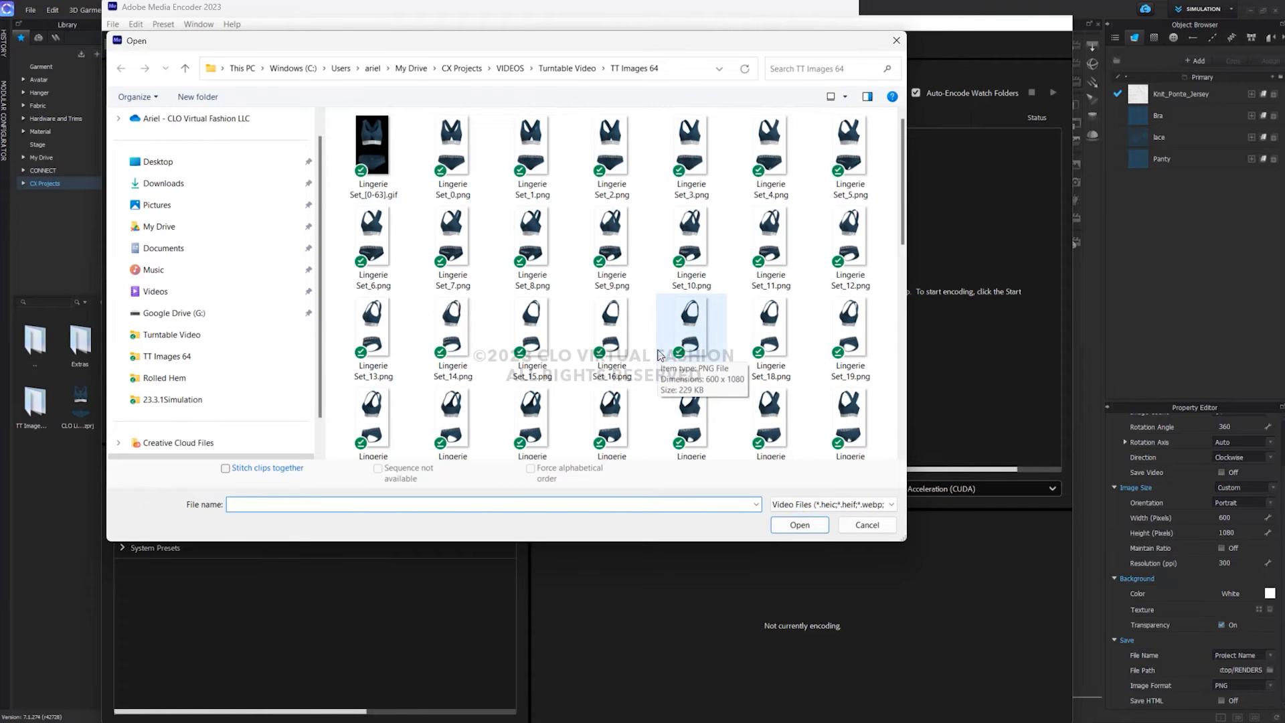
drag(625, 39, 878, 57)
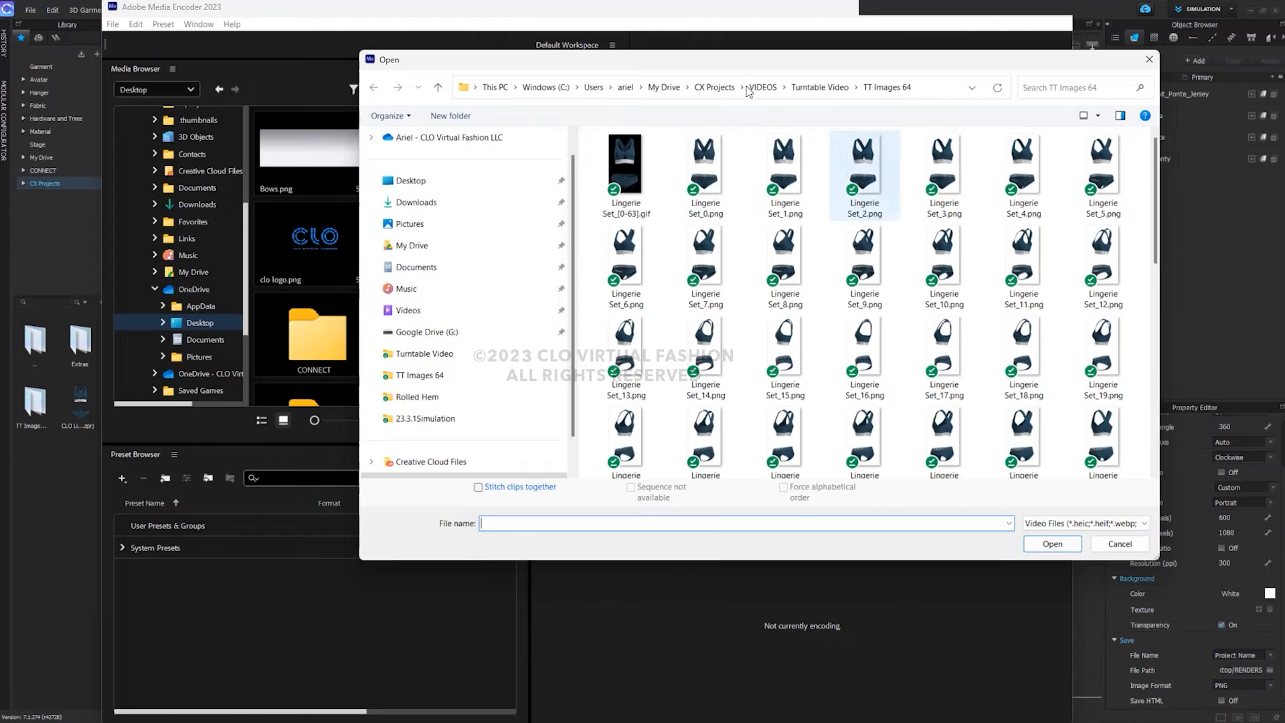
double_click(705, 167)
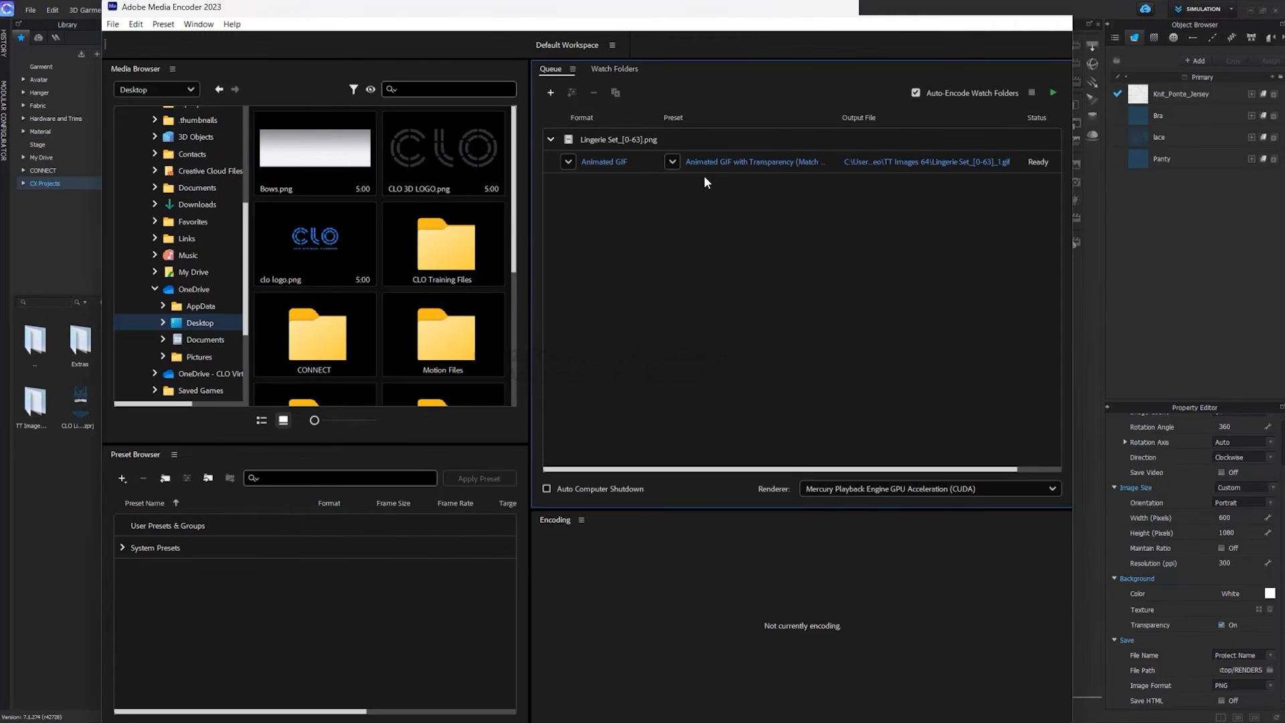
Step: Use the Animated GIF format with the preset Animated GIF with Transparency (Match Source) for the queued sequence
click(568, 162)
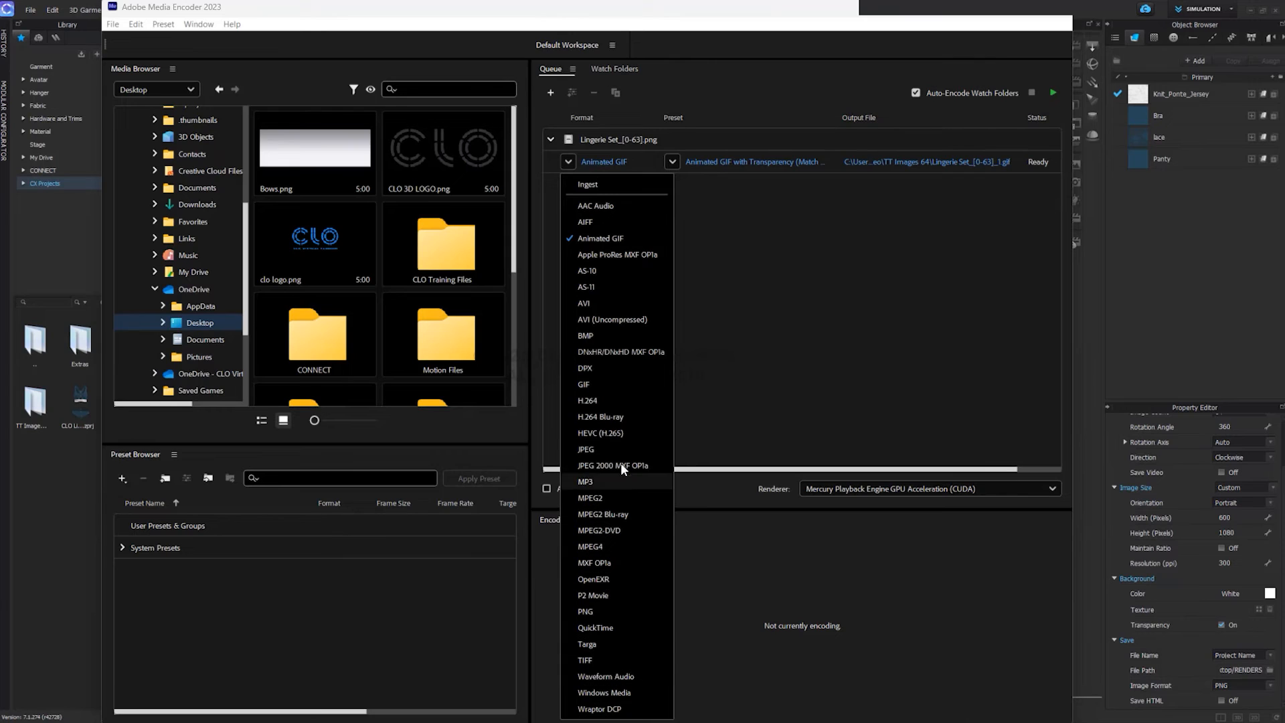
click(606, 241)
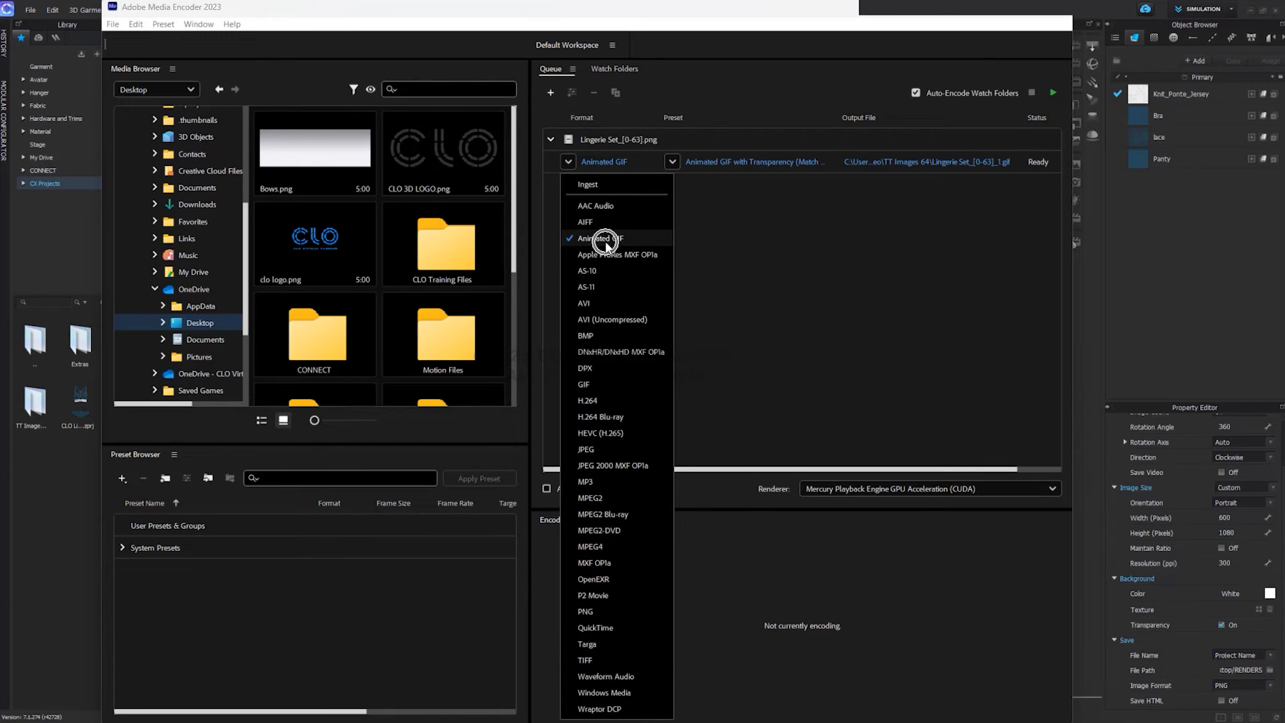
click(729, 194)
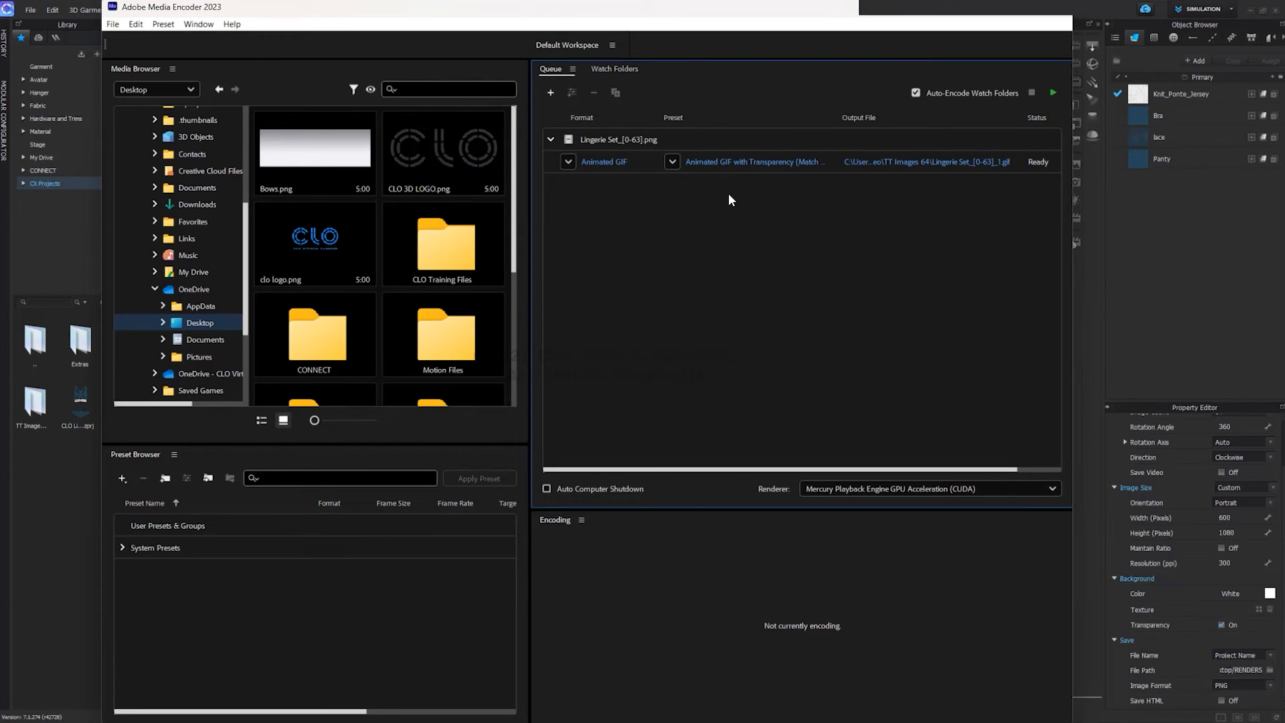
click(673, 162)
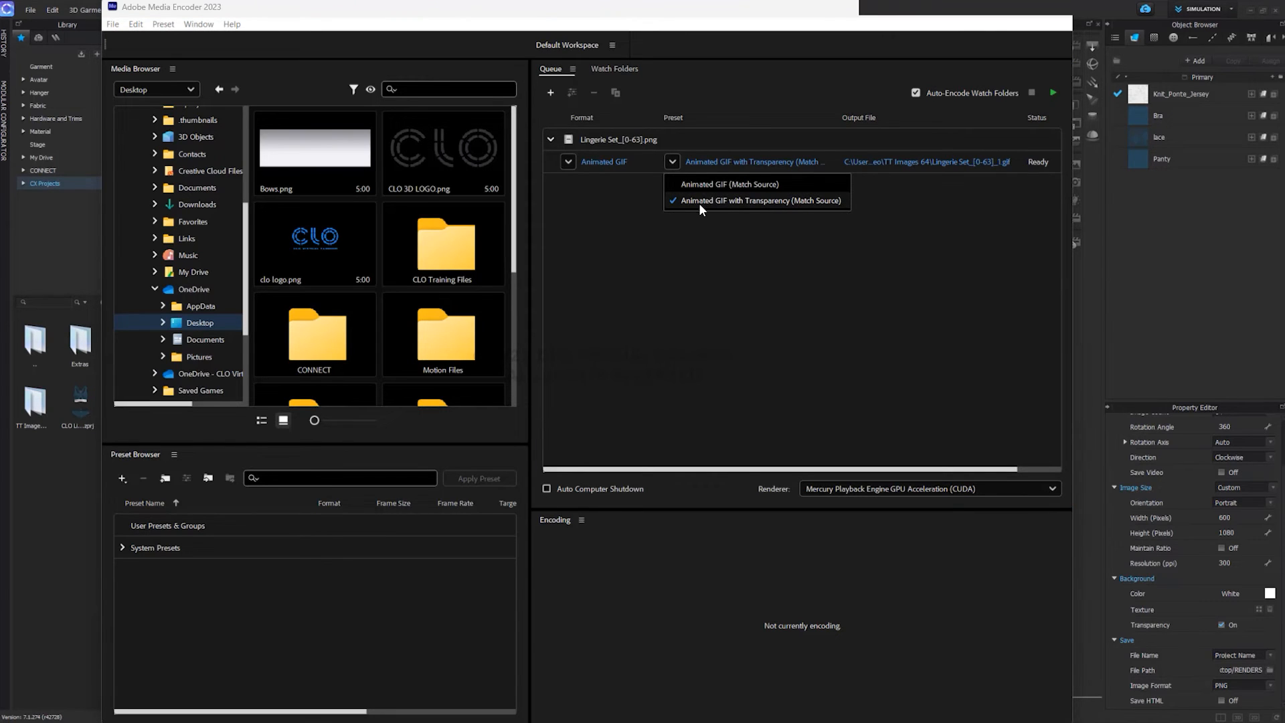
click(769, 214)
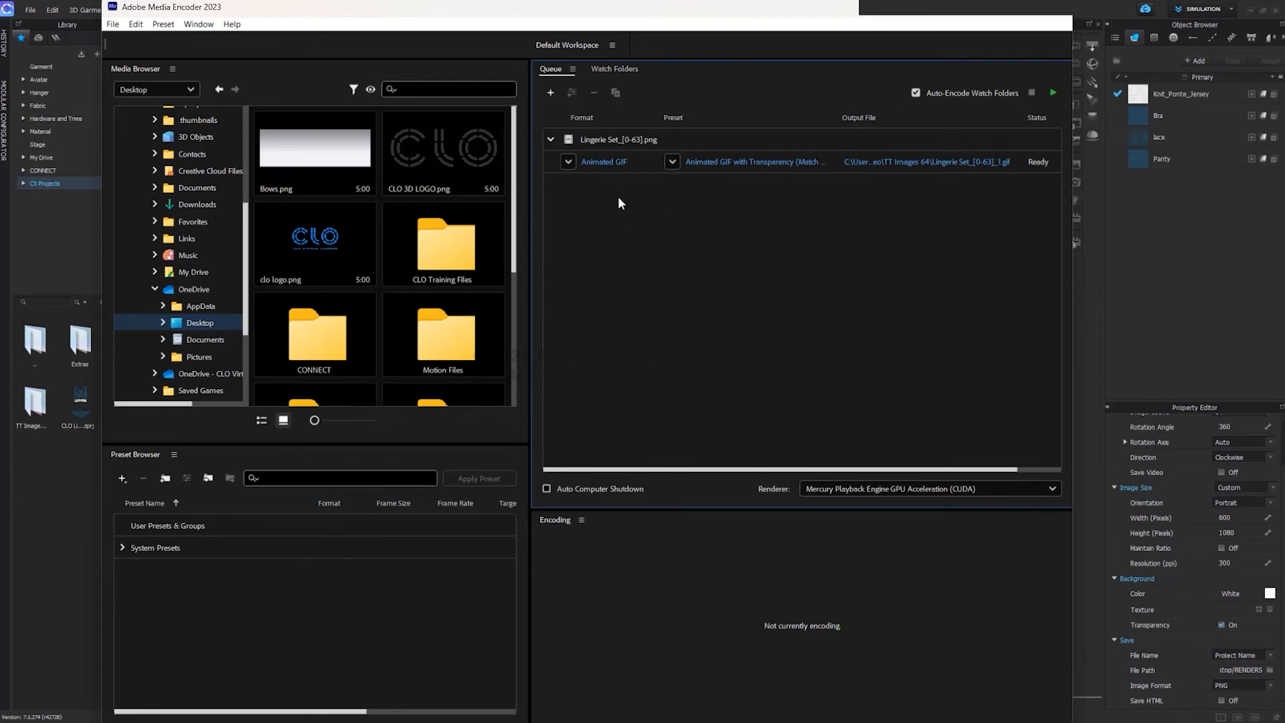
Step: Interpret the queued Lingerie Set_[0-63].png footage with an assumed frame rate of 14 fps and start encoding the queue
click(601, 142)
right_click(599, 139)
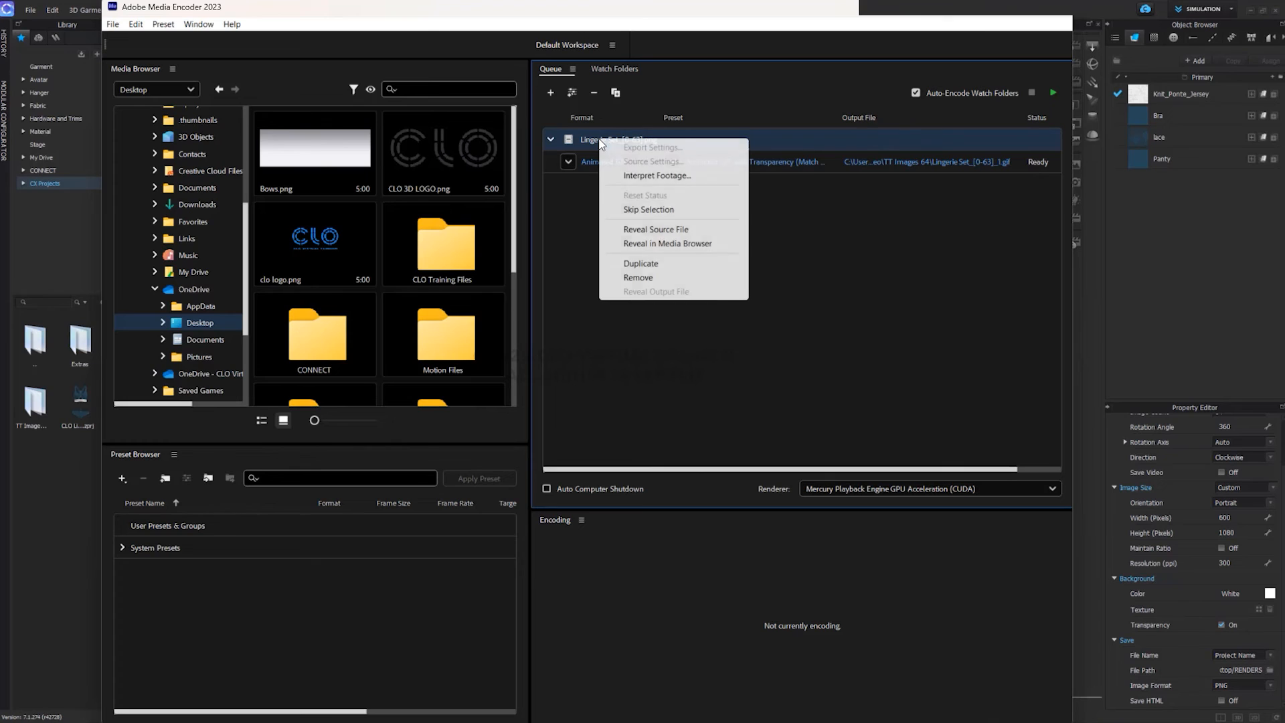
click(578, 187)
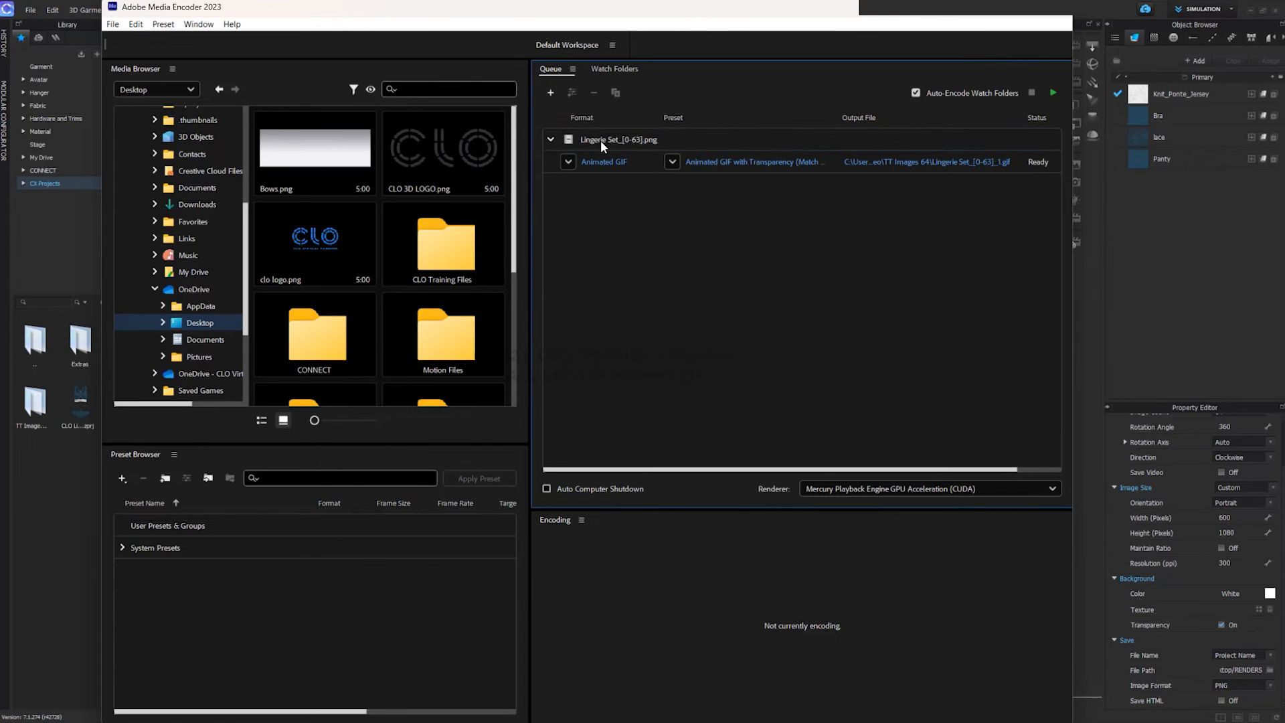
right_click(600, 141)
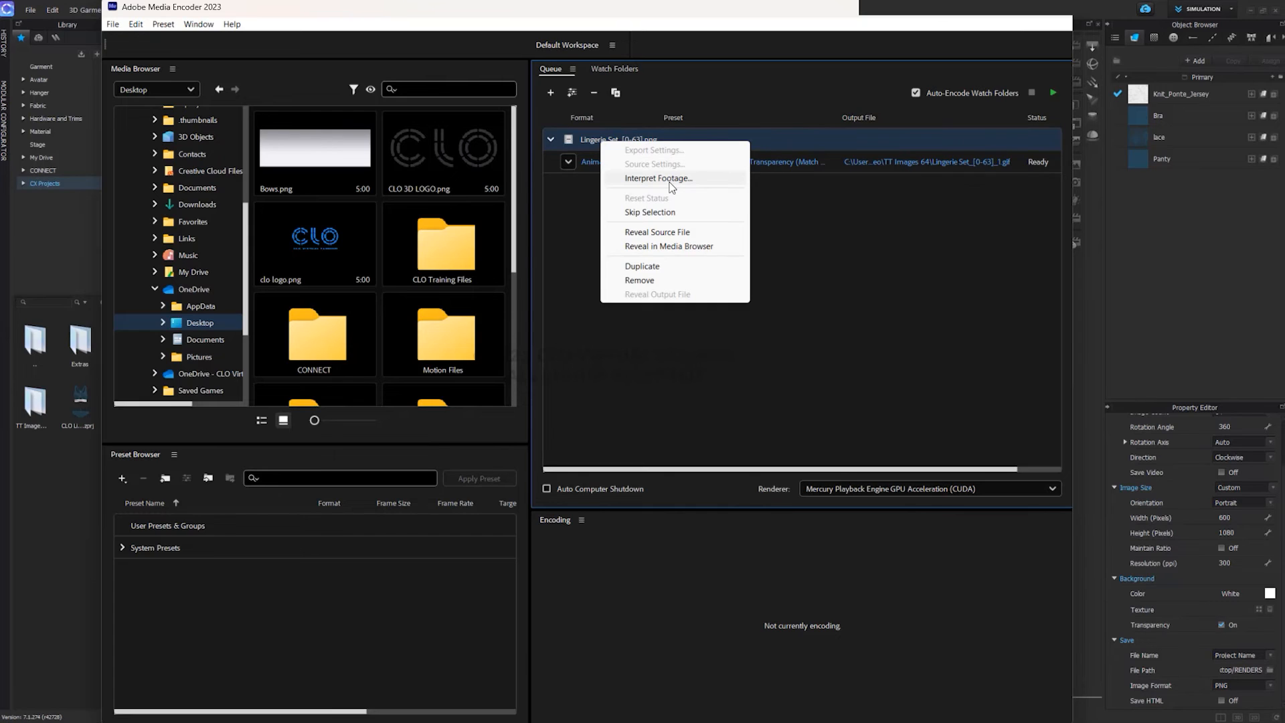
click(659, 179)
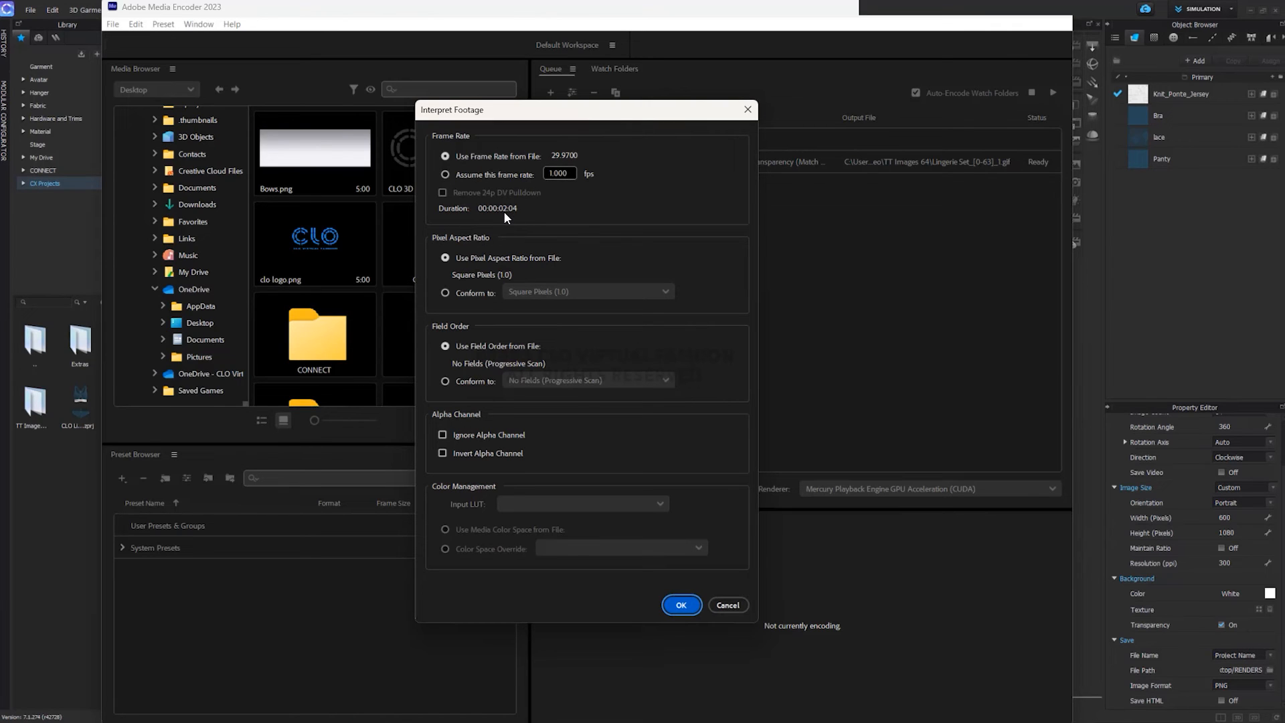
click(474, 175)
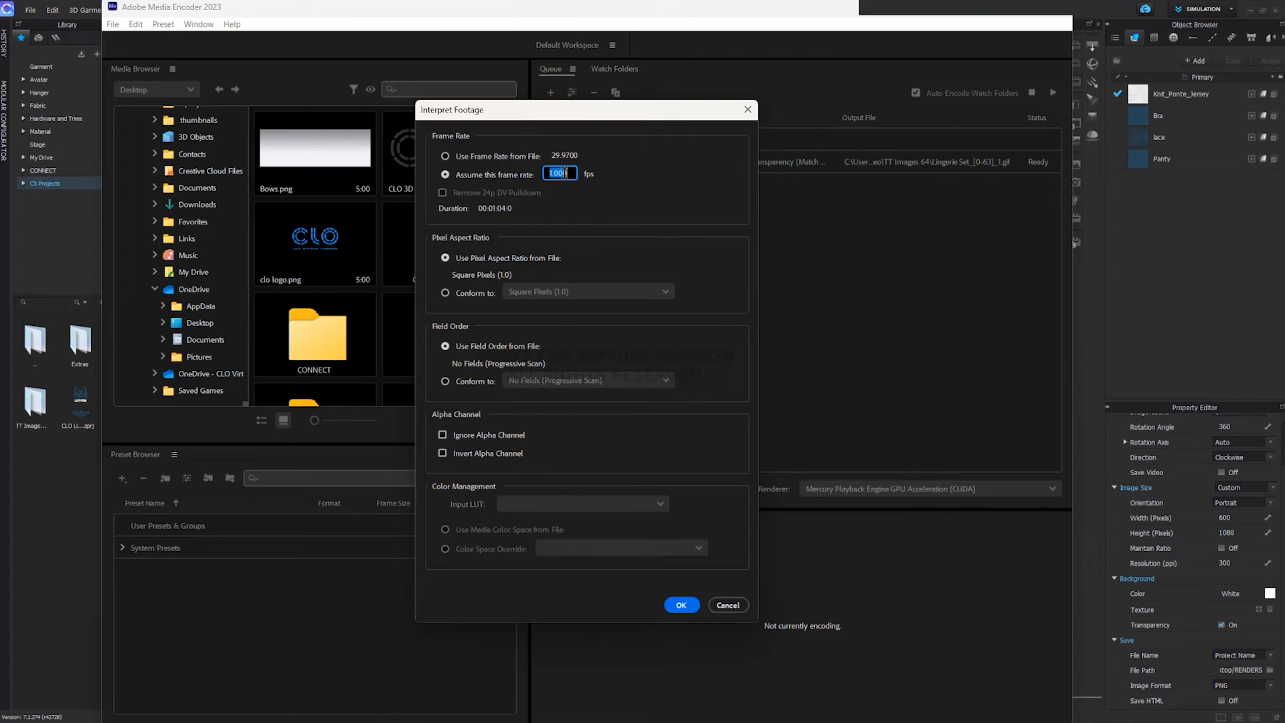
text(14)
click(681, 605)
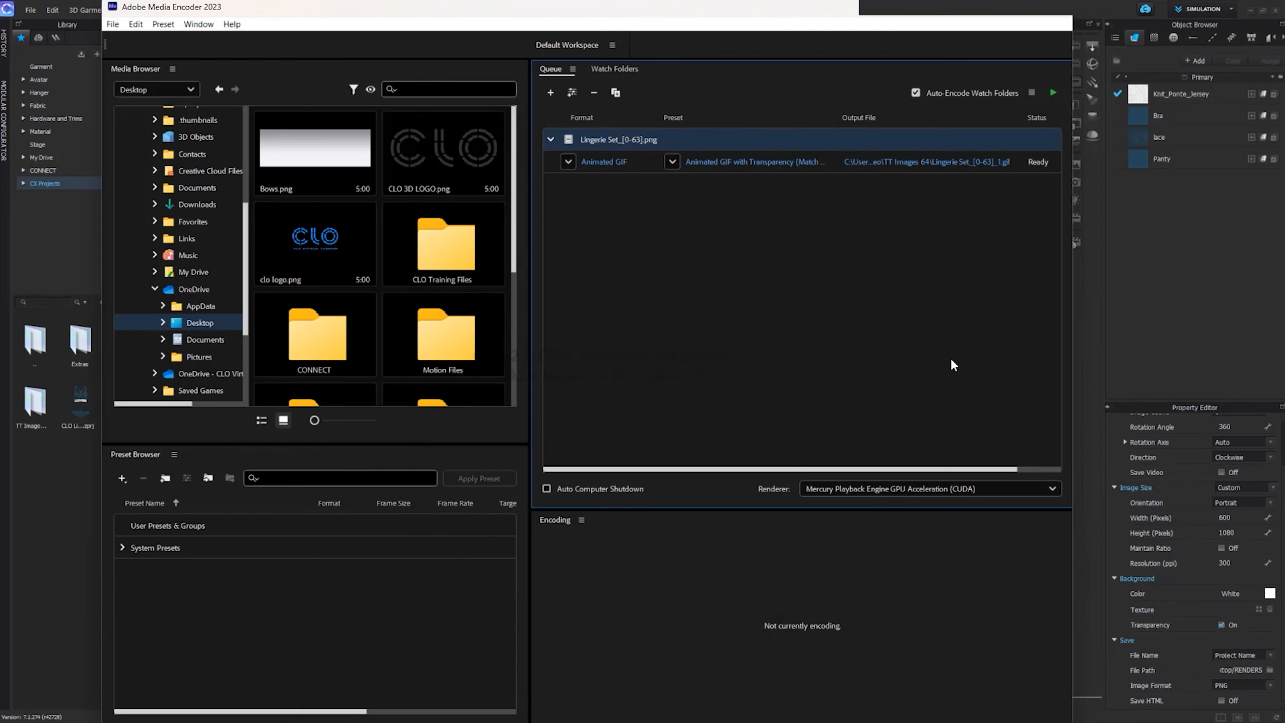
click(1055, 95)
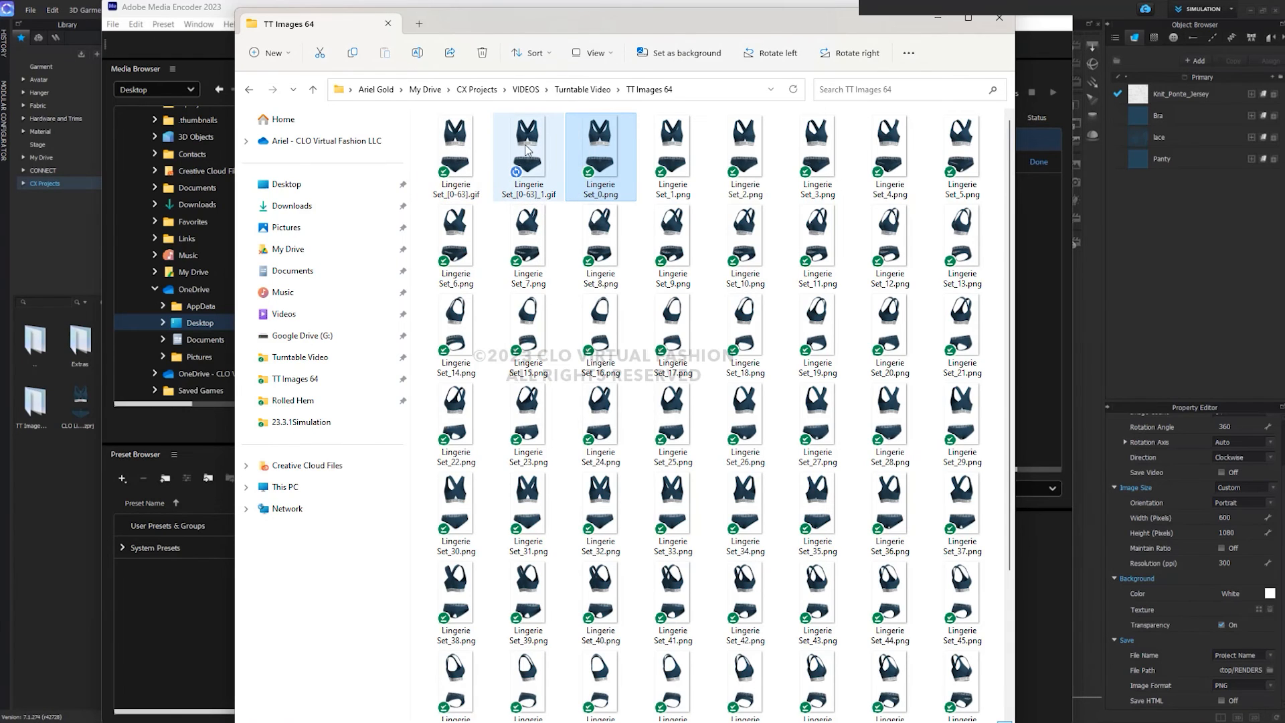
Step: Switch to the TT Images 64 folder in File Explorer and play Lingerie Set_[0-63].gif to check the turntable animation
click(455, 137)
double_click(455, 137)
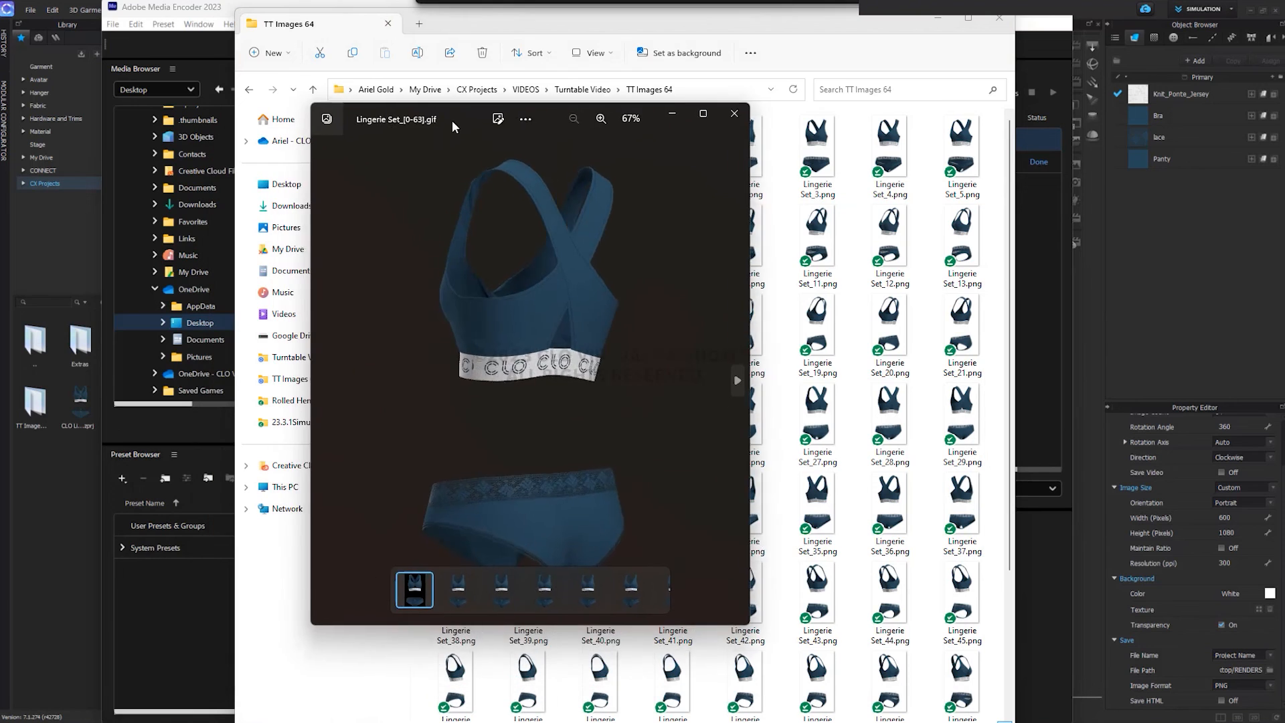
drag(452, 119, 529, 71)
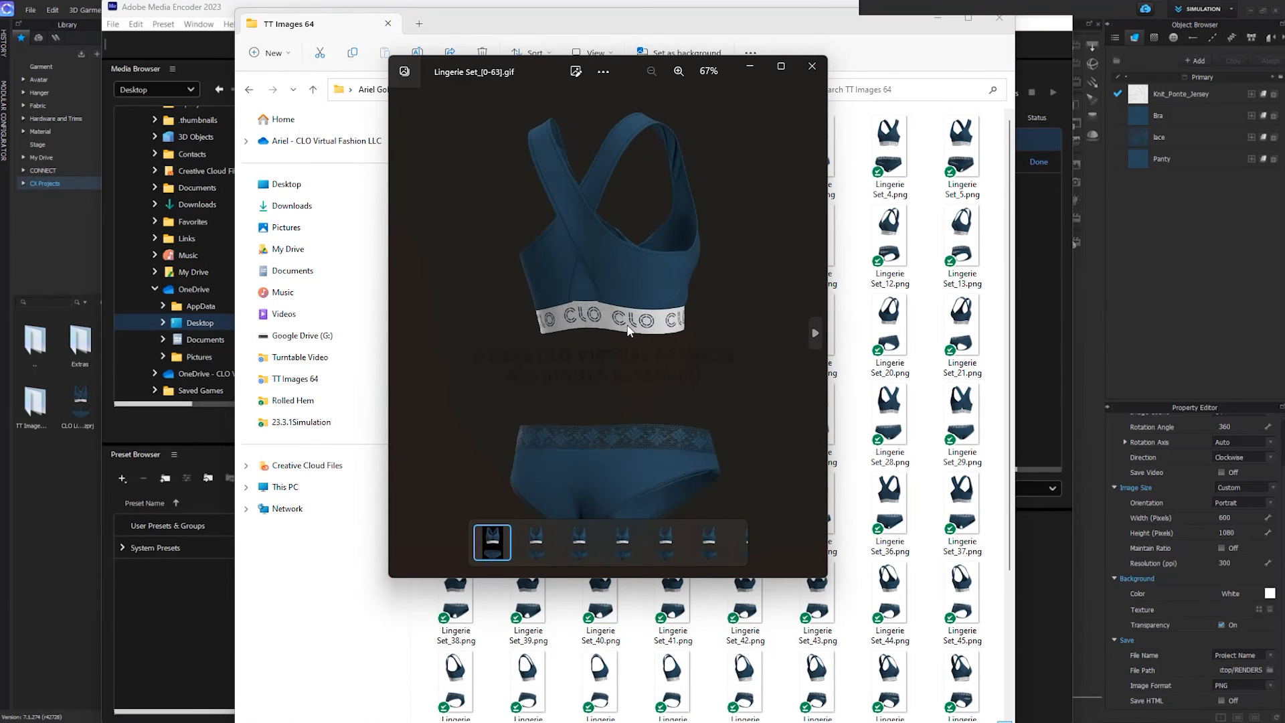